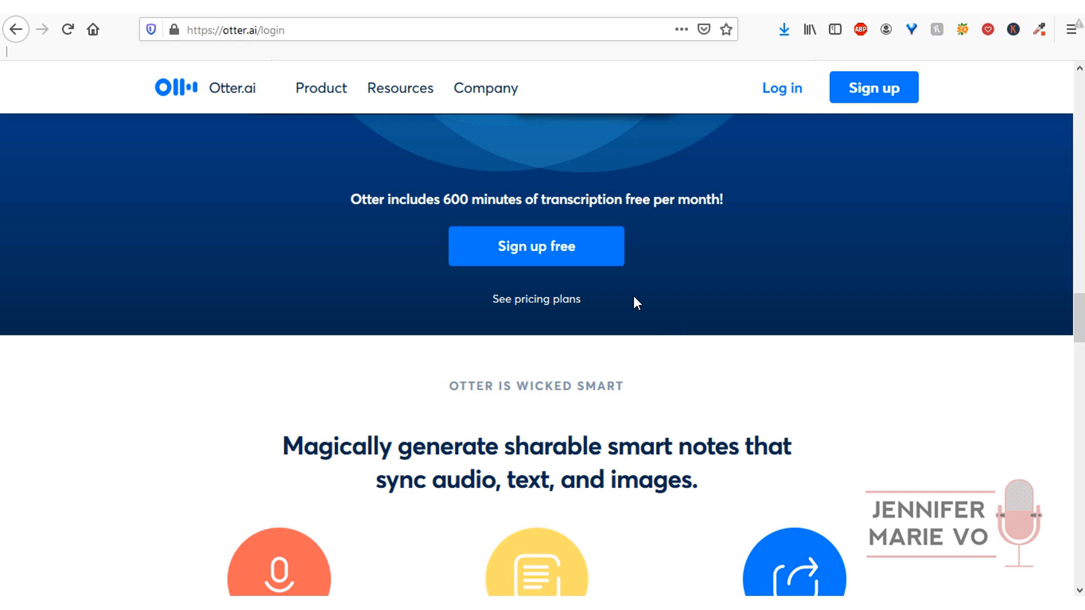
- Open the free sign-up form and enter the first name, last name and email address
left_click(596, 260)
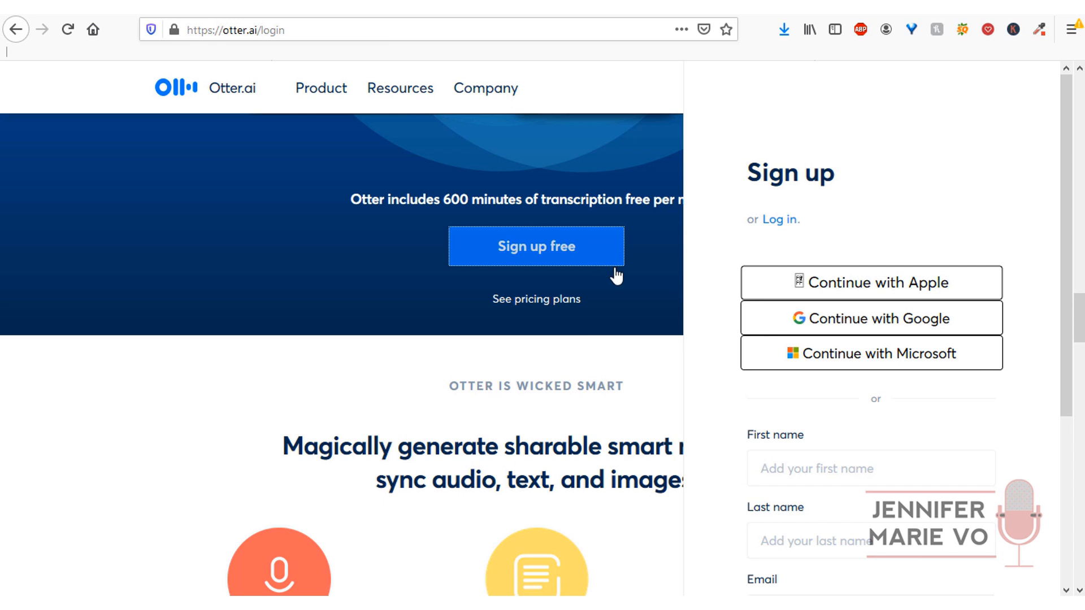
left_click_drag(1067, 401, 1045, 590)
left_click(898, 232)
key("Tab")
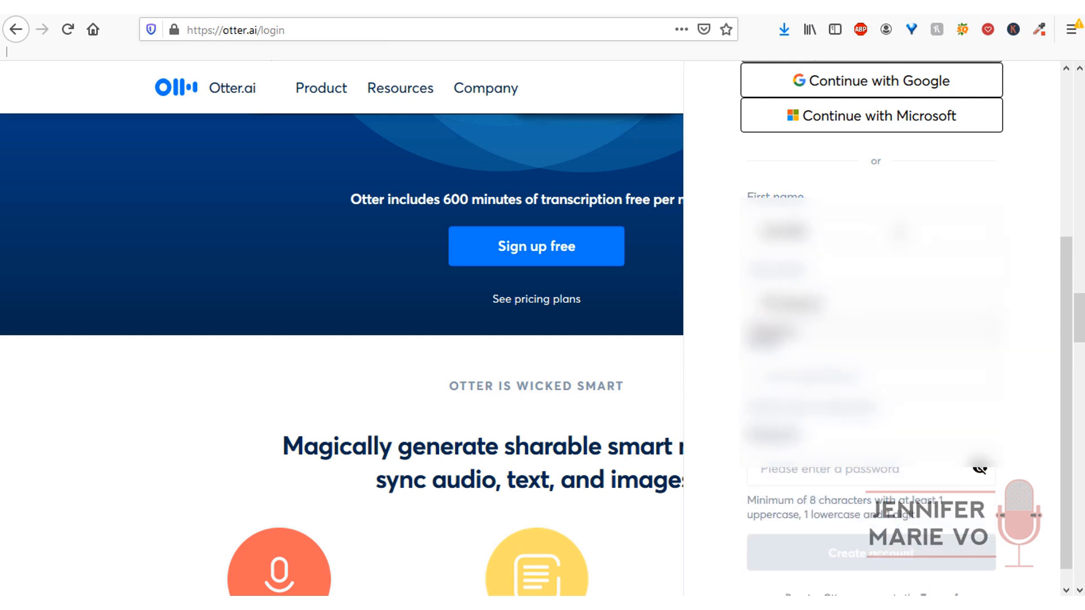
key("Tab")
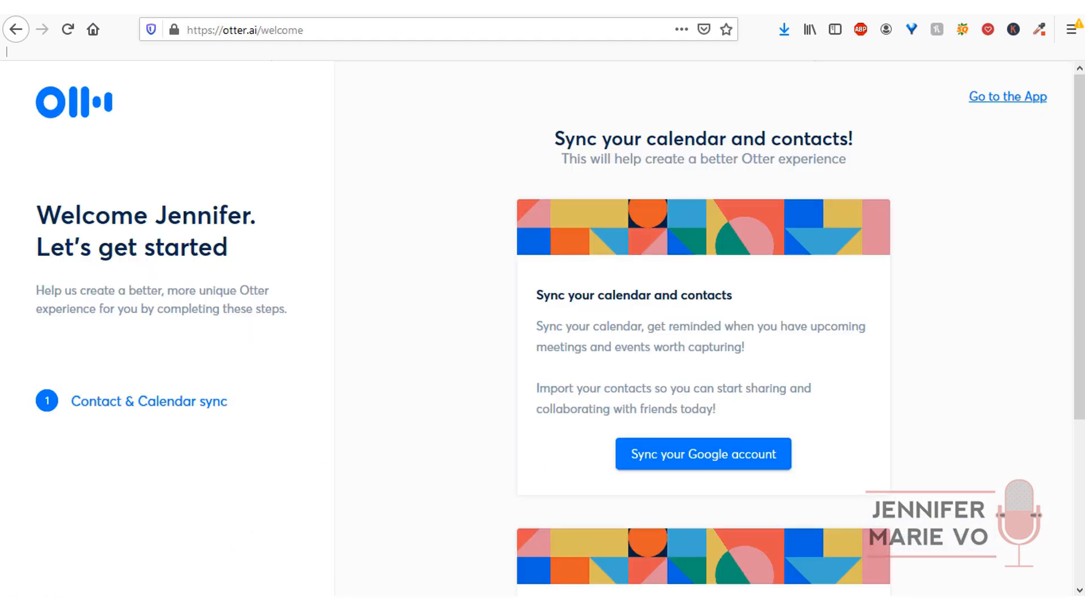
- Skip setup, confirm the email is verified, and open the empty My Conversations list
scroll(1064, 371, "down", 4)
scroll(1064, 370, "up", 4)
left_click(1027, 97)
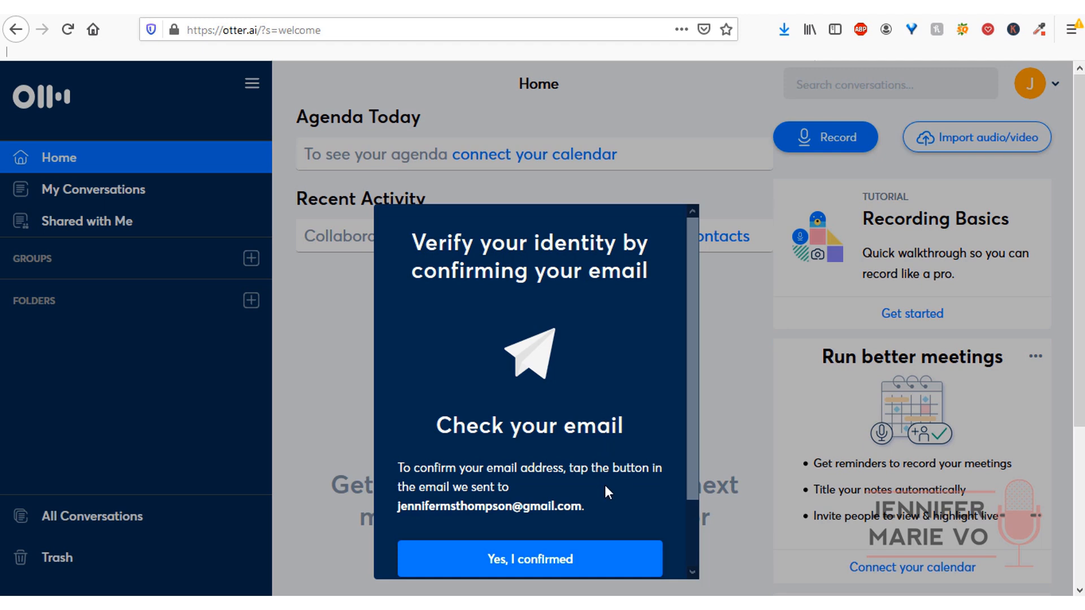
left_click(611, 567)
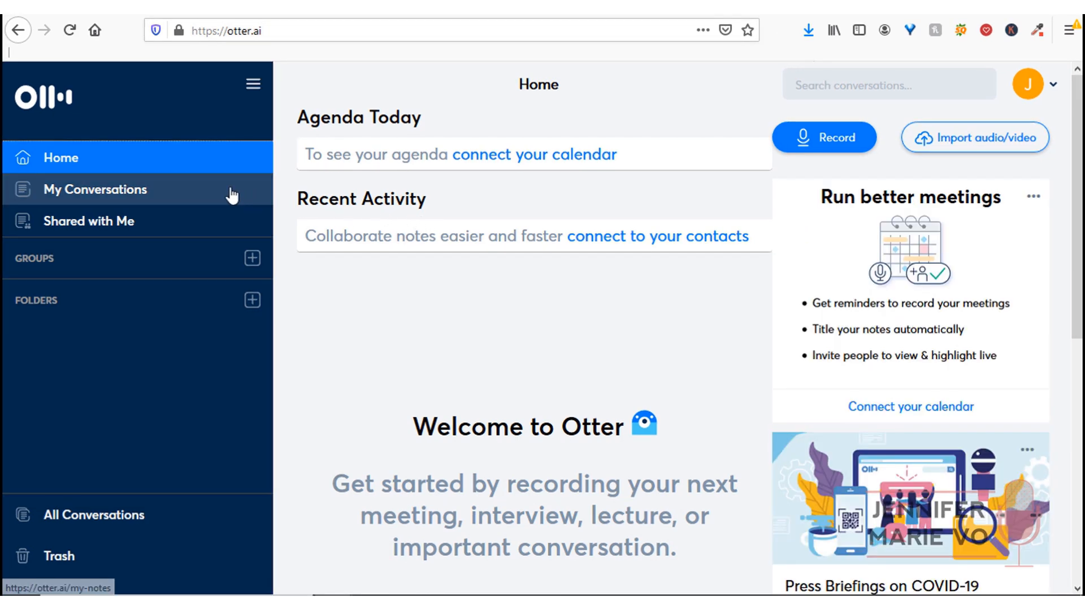
left_click(231, 195)
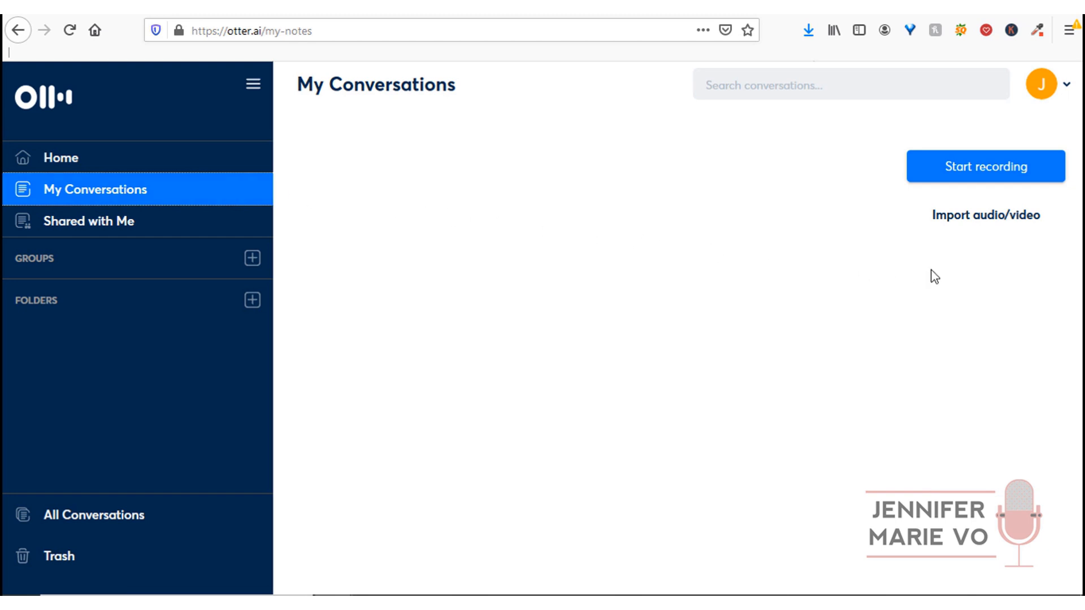
- Import 'mini lesson affect vs effect audio vo.mp3' from the sparkle english folder
left_click(985, 223)
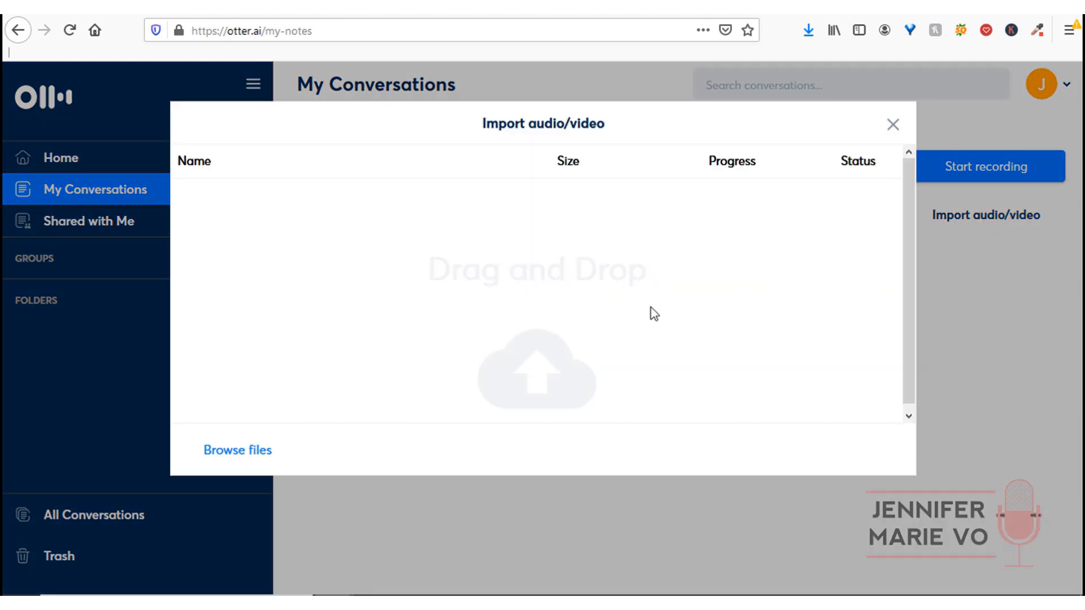
left_click(253, 455)
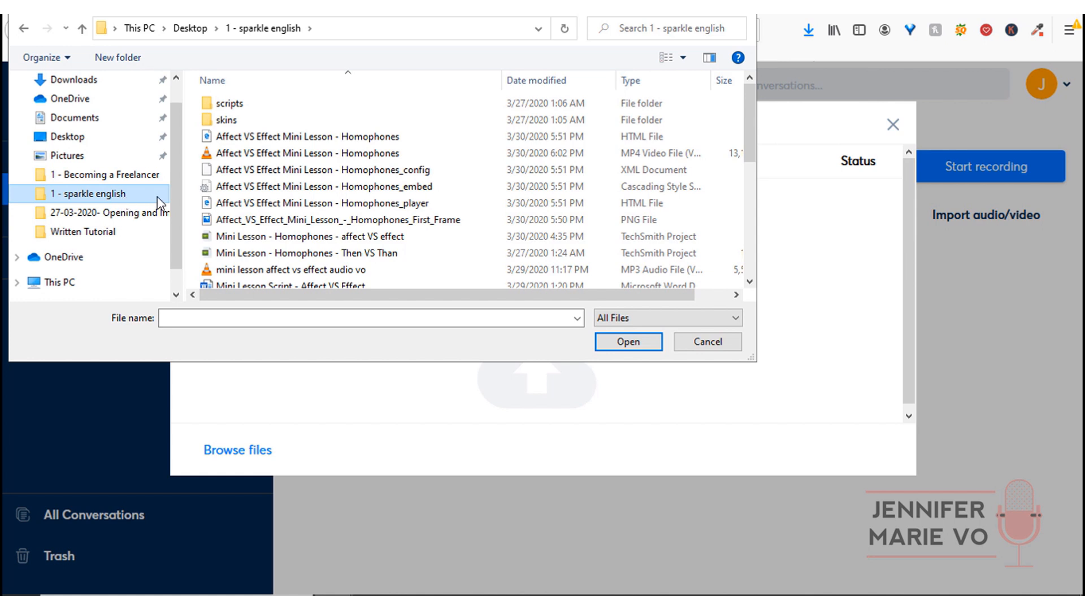
left_click(255, 272)
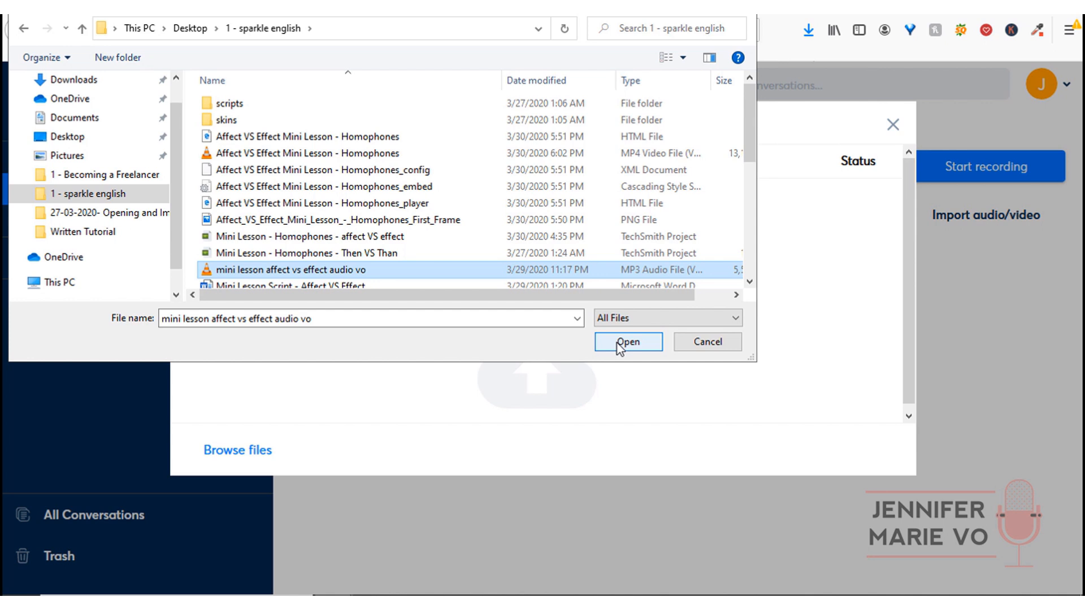
left_click(628, 342)
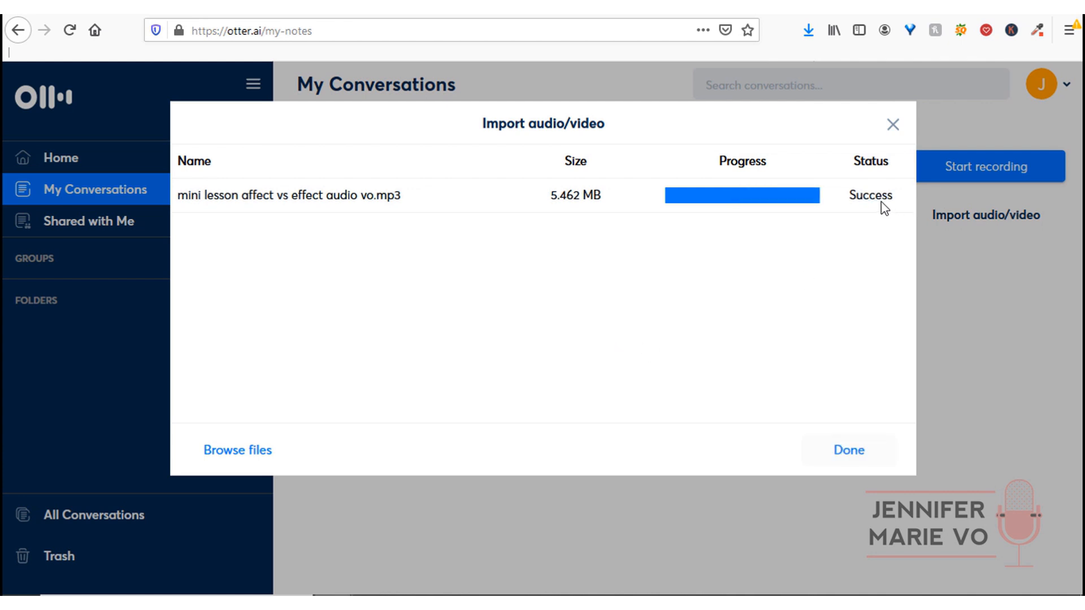
- Open the 'mini lesson affect vs effect audio vo' conversation and scroll through its transcript
left_click(852, 450)
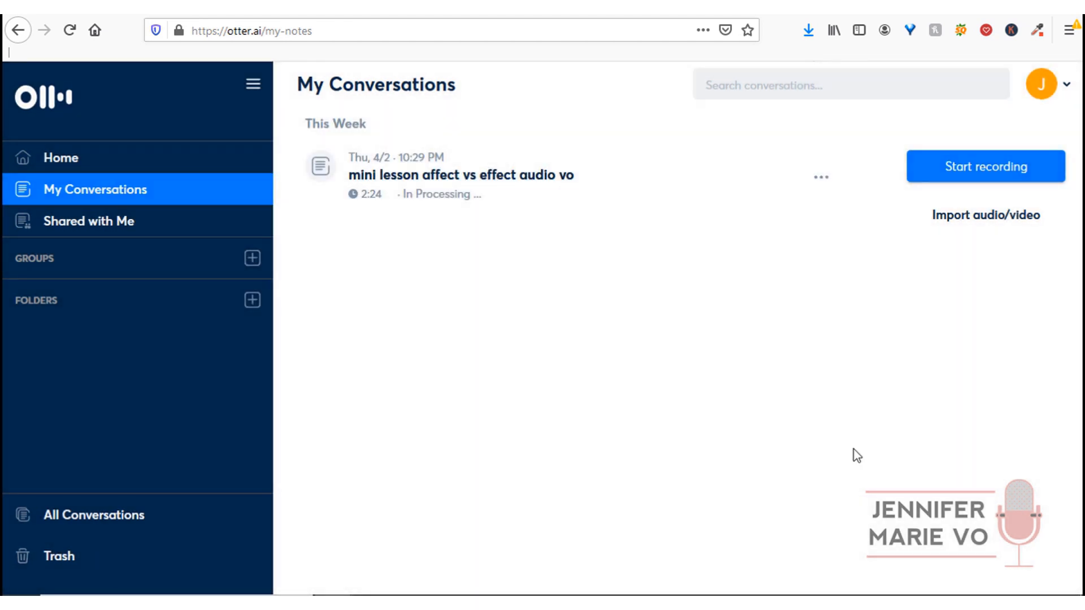
left_click(457, 195)
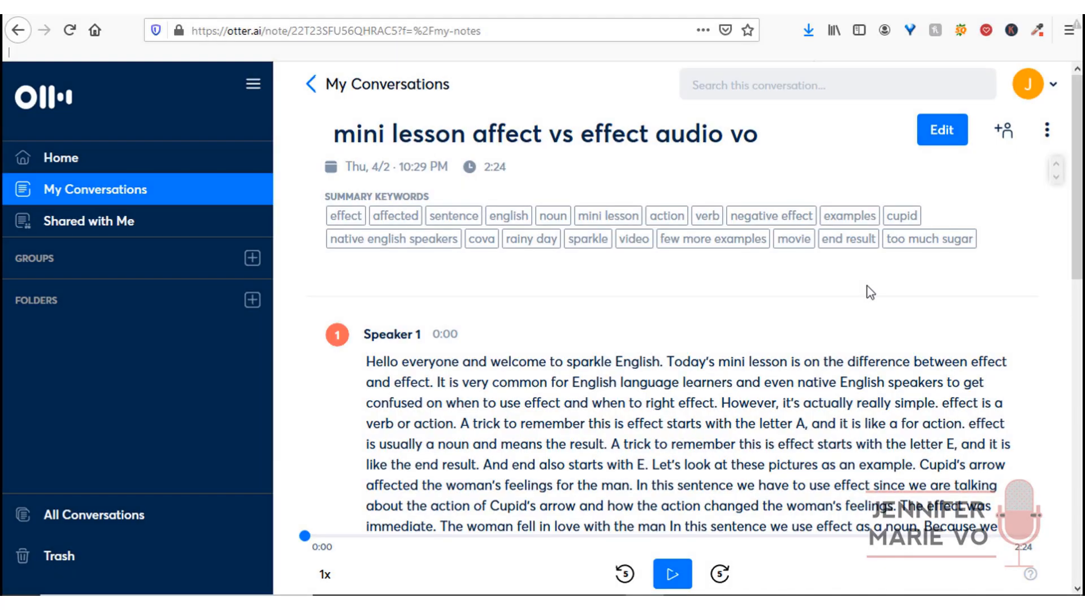
scroll(1058, 297, "down", 6)
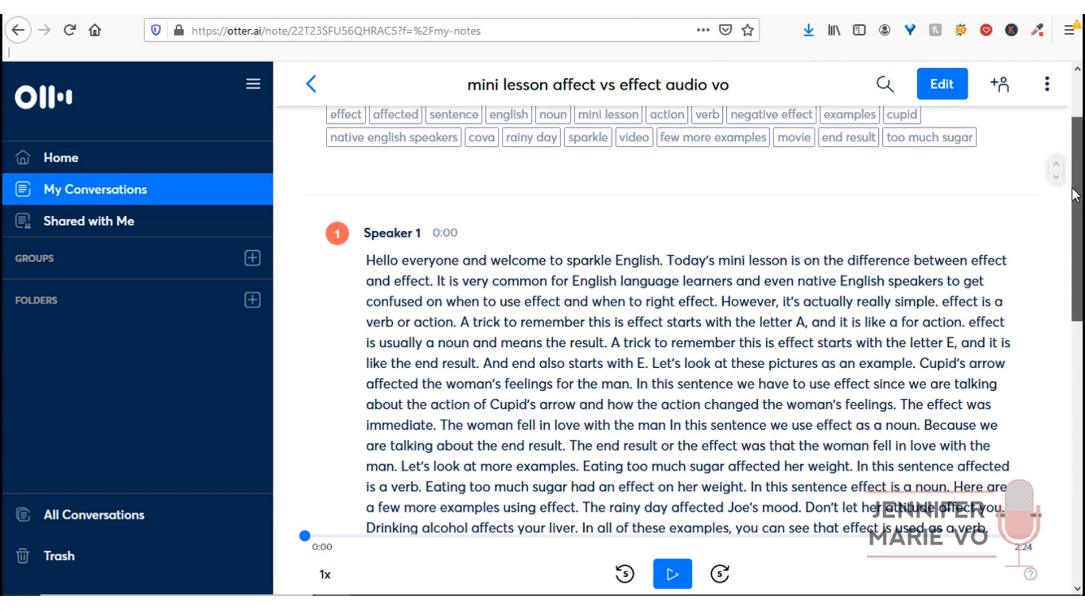
left_click_drag(1056, 292, 1074, 399)
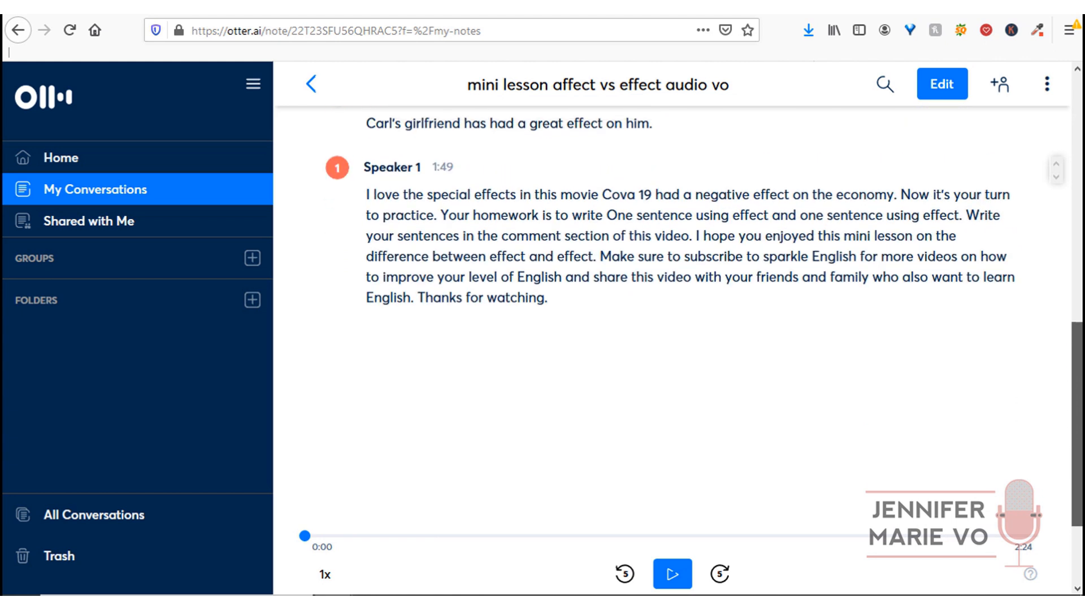
left_click_drag(1074, 398, 1075, 153)
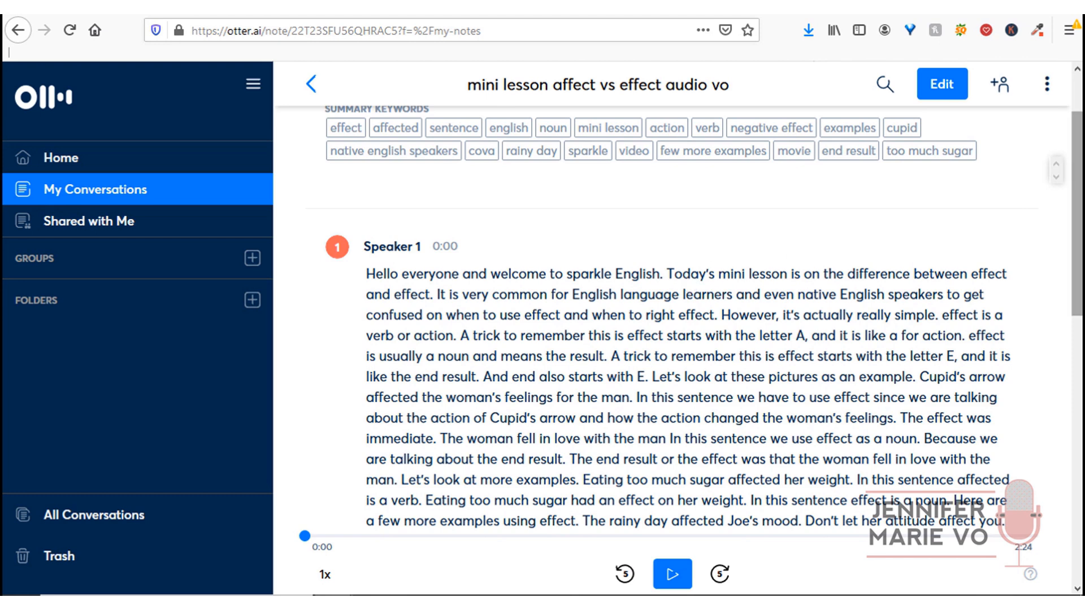
scroll(961, 226, "up", 3)
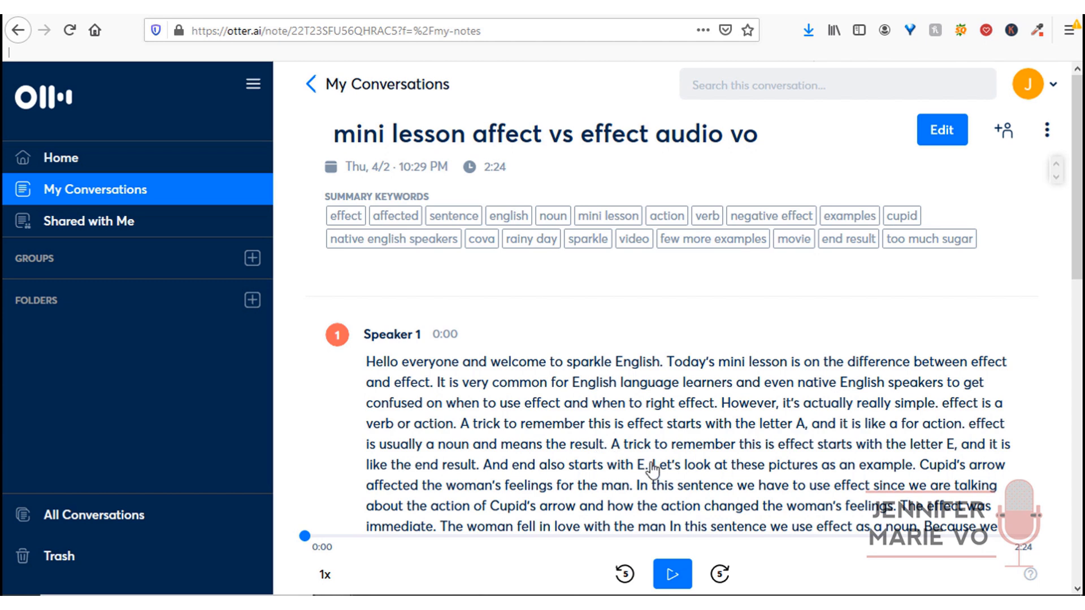
- Play the recording from the start and pause it at 0:09
left_click(672, 575)
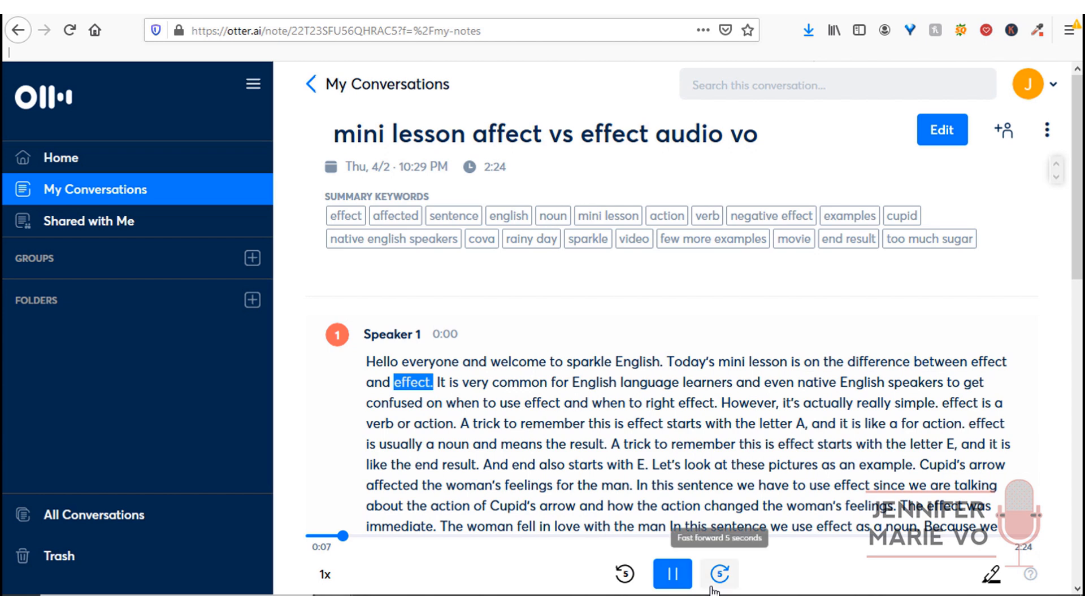
left_click(682, 585)
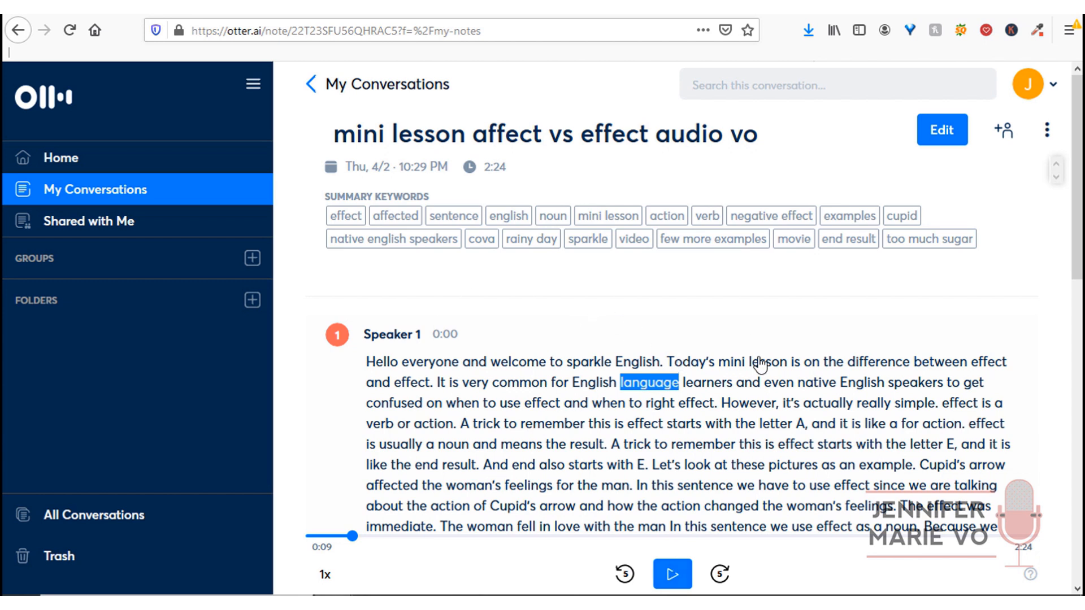
- Correct earlier transcript errors: capitalise Sparkle, change effect to affect, and right to write
left_click(942, 130)
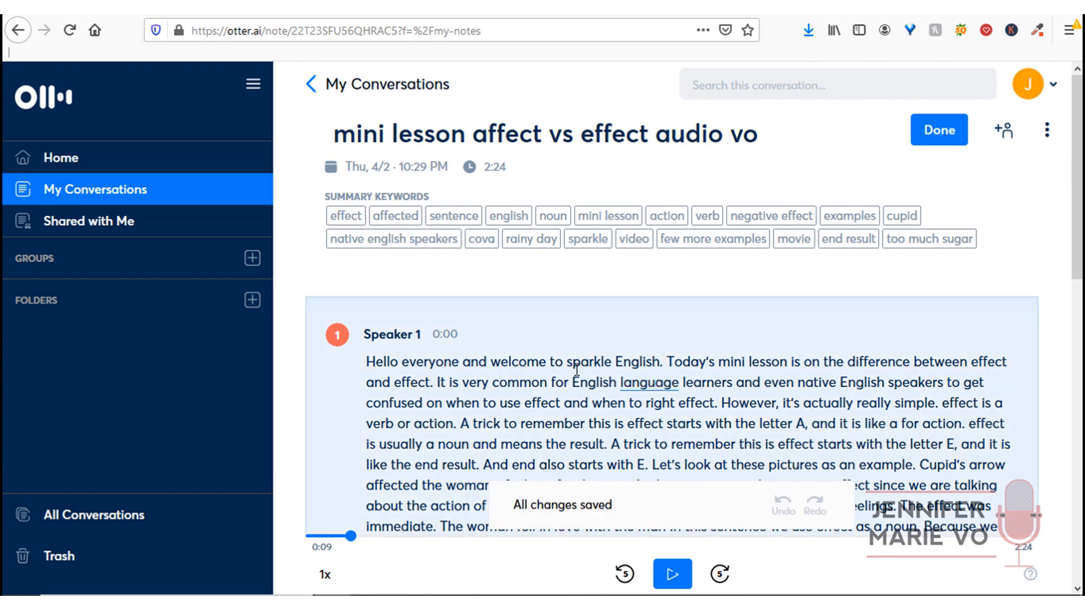
left_click_drag(573, 362, 567, 363)
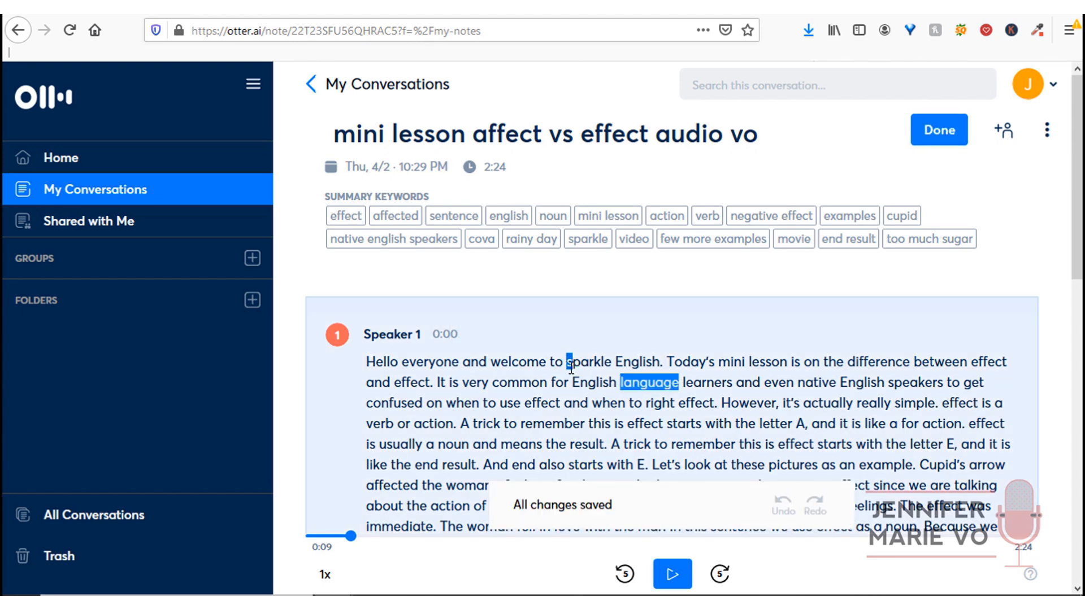
type("S")
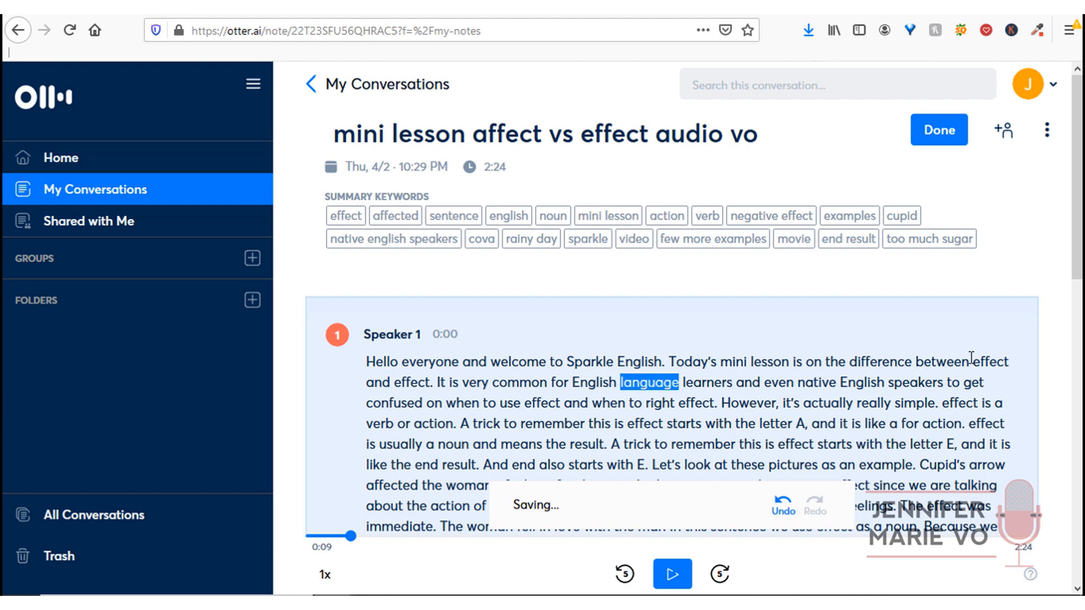
scroll(969, 355, "down", 2)
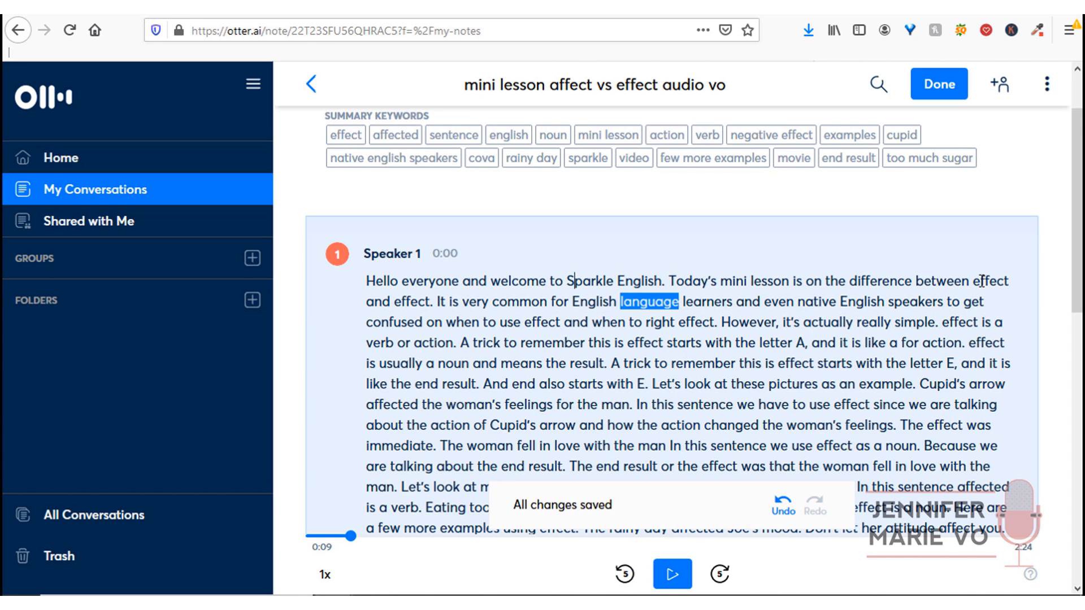
left_click_drag(981, 282, 974, 284)
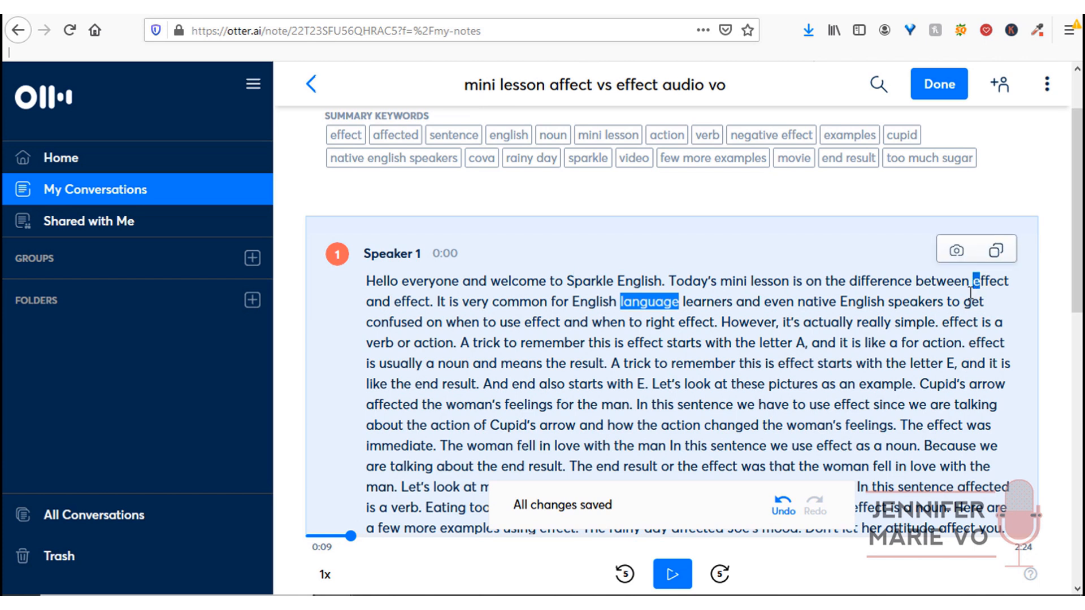
type("a")
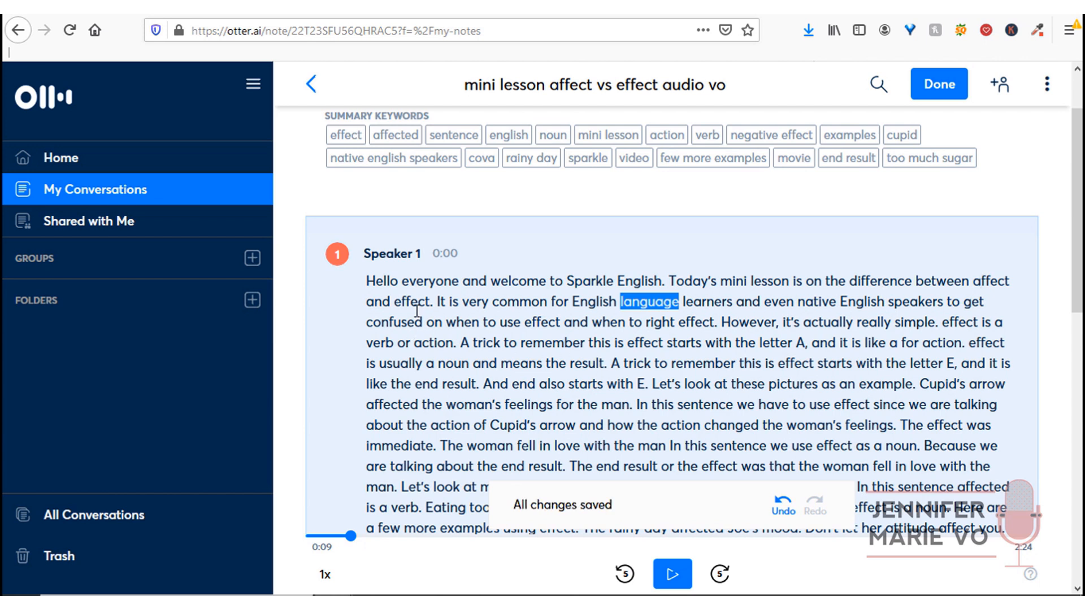
left_click_drag(677, 323, 651, 324)
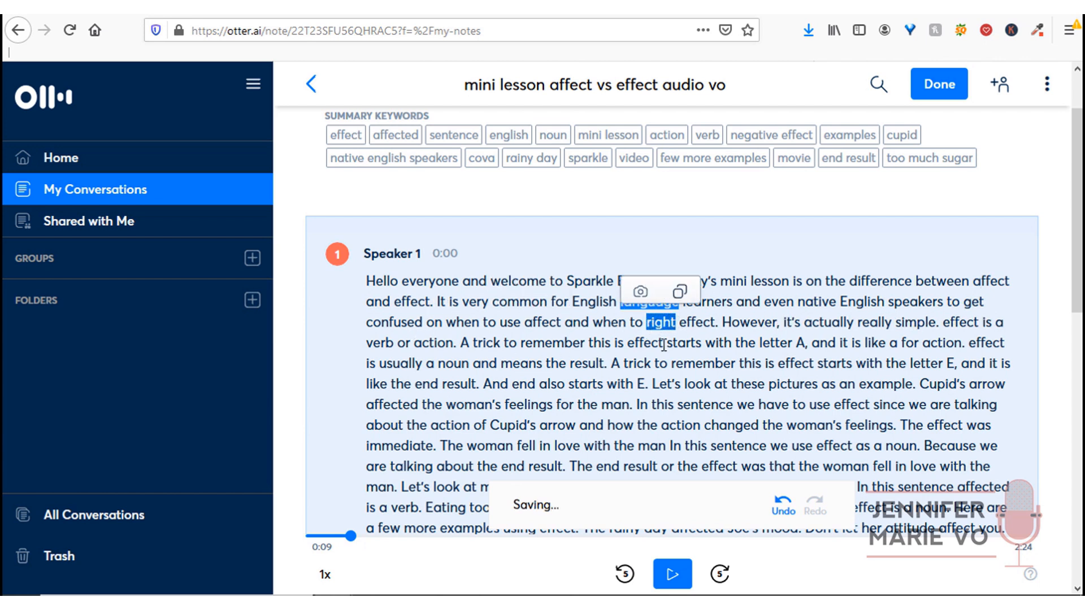
type("write")
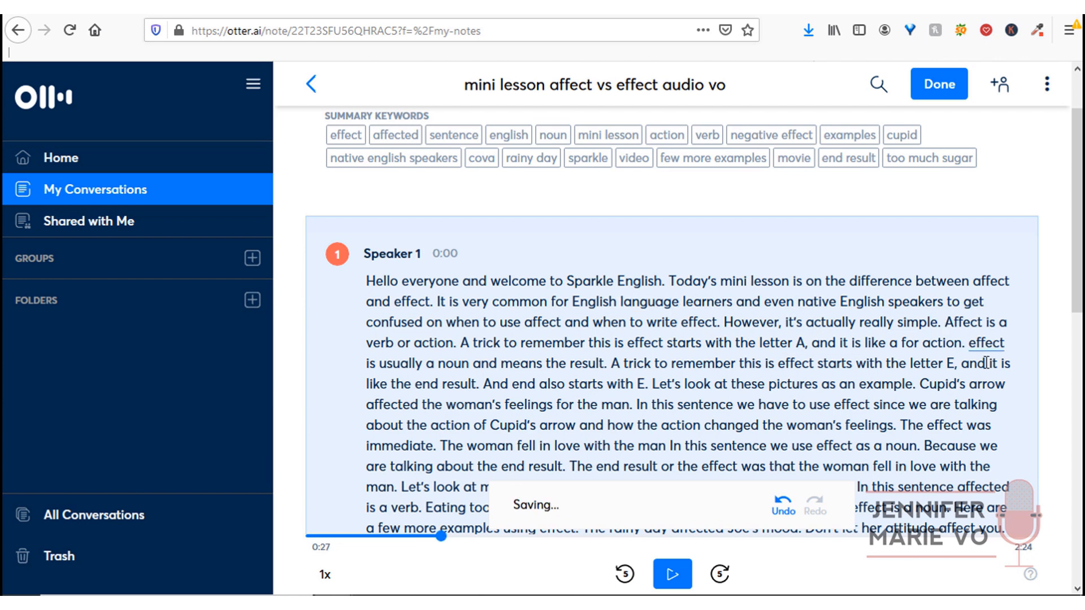
key("BackSpace")
type("E")
- Fix the closing paragraph to read Covid-19, affect, comments, Sparkle, ending with '!'
scroll(1015, 294, "down", 2)
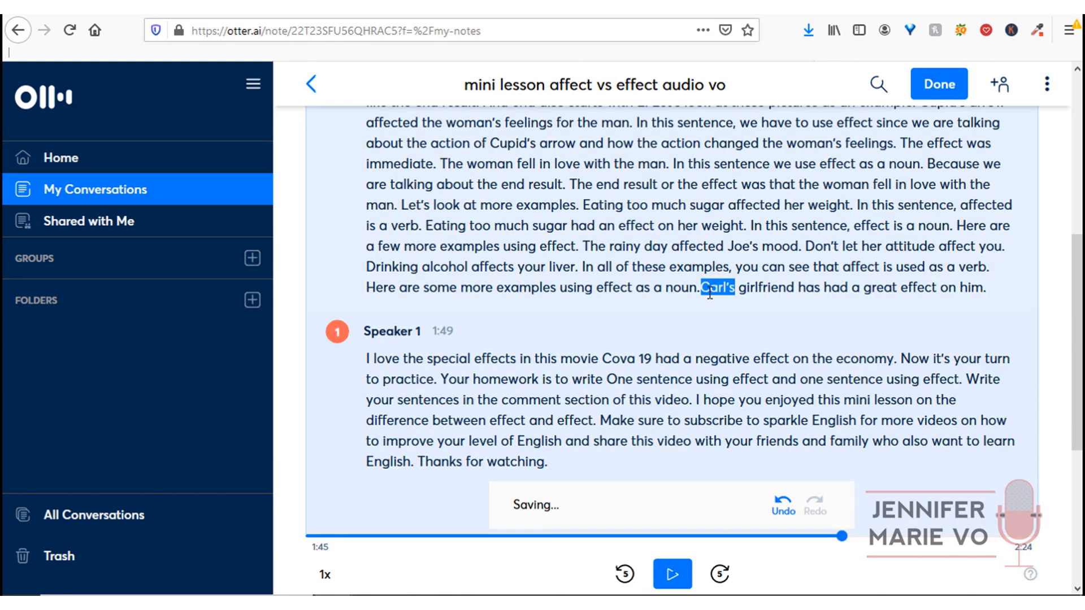
type(".")
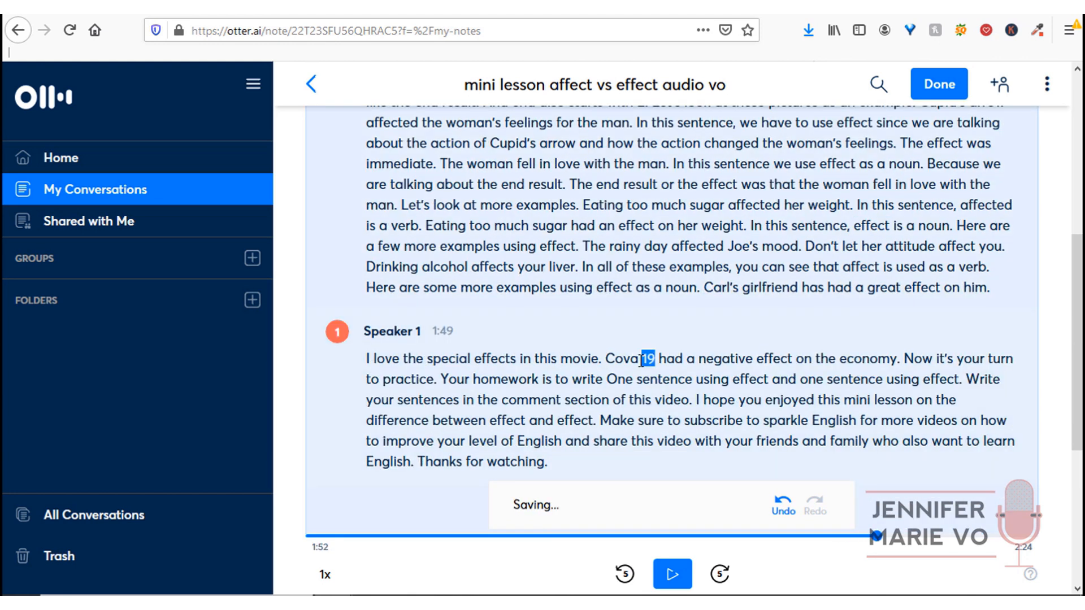
key("BackSpace")
type("id-")
left_click(765, 379)
type("a")
left_click(598, 400)
type("s")
left_click(770, 421)
type("S")
left_click(547, 462)
type("!")
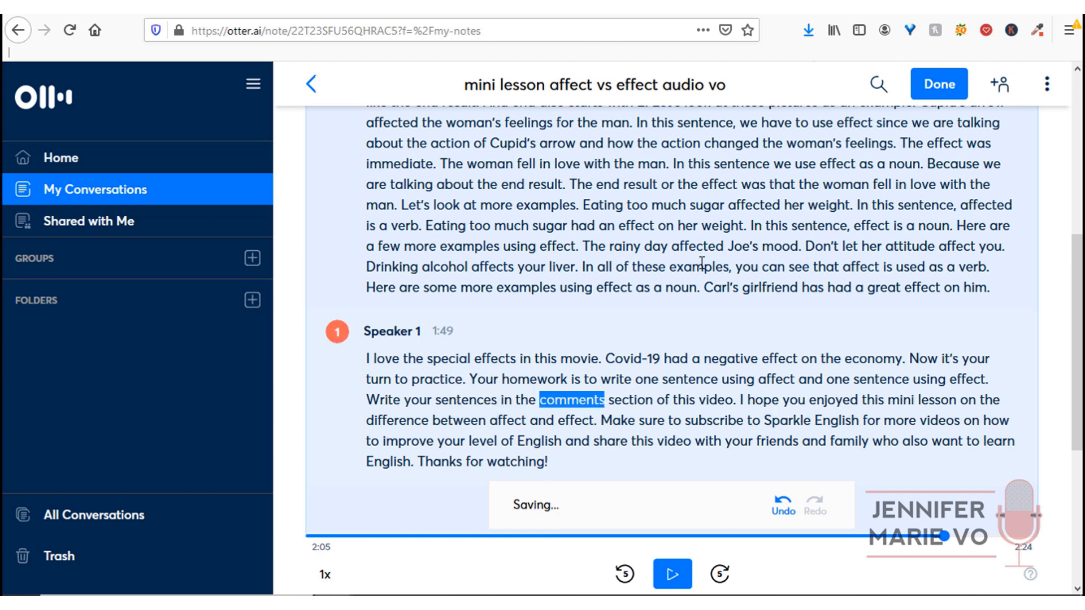
scroll(704, 307, "down", 3)
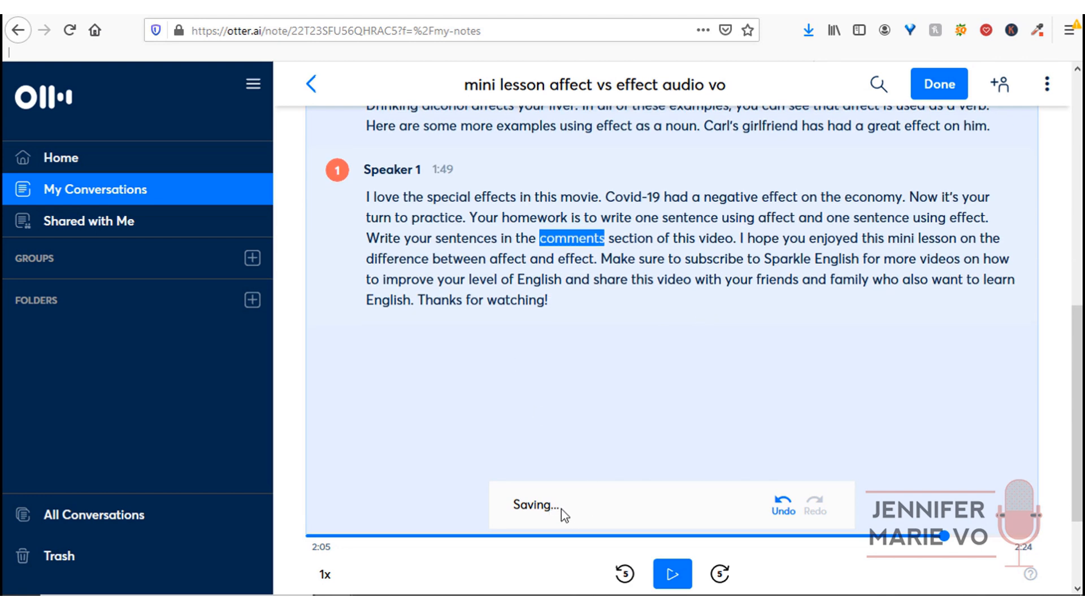
left_click(326, 575)
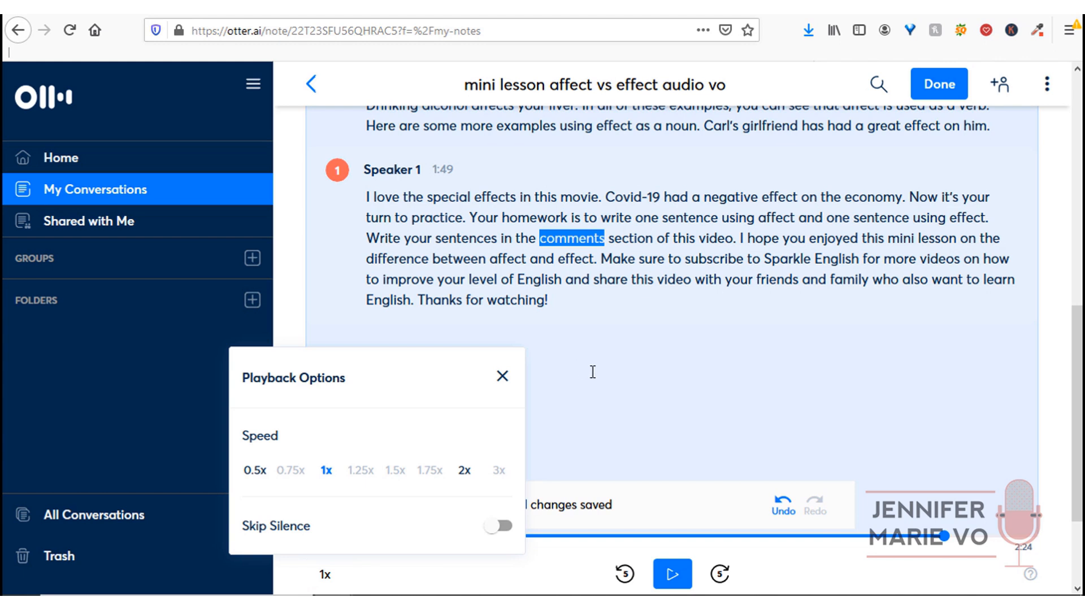
- Replay the closing audio from 2:05 at 0.5x speed and pause it
left_click(259, 478)
left_click(465, 474)
left_click(254, 472)
left_click(666, 555)
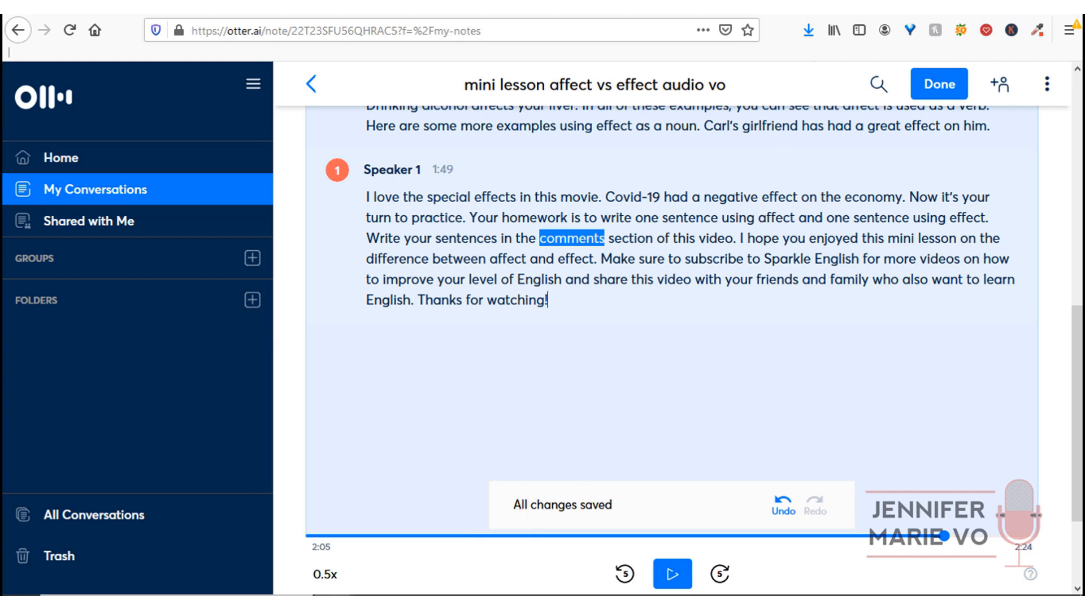
left_click(666, 575)
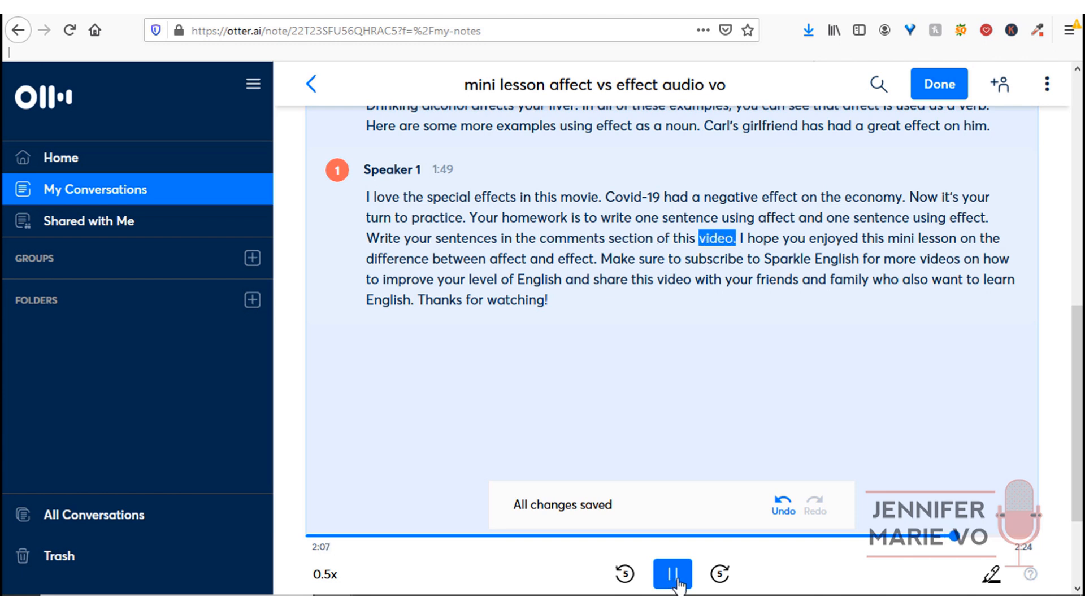
left_click(676, 575)
- Return playback speed to 1x and close the playback options
left_click(325, 574)
left_click(325, 470)
left_click(504, 377)
left_click(602, 296)
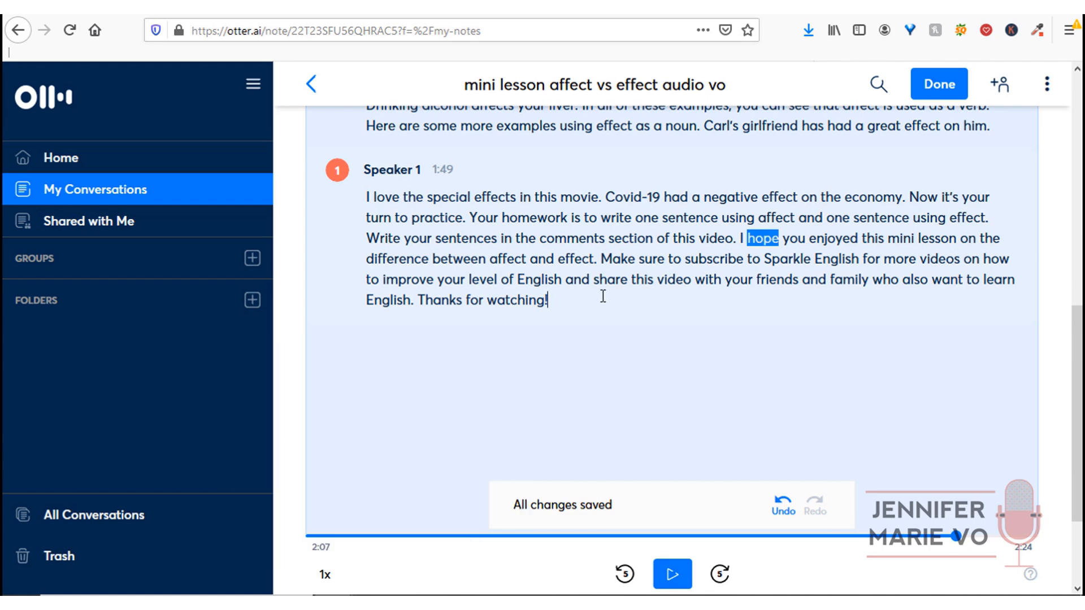
scroll(603, 296, "up", 8)
left_click(342, 289)
left_click(377, 262)
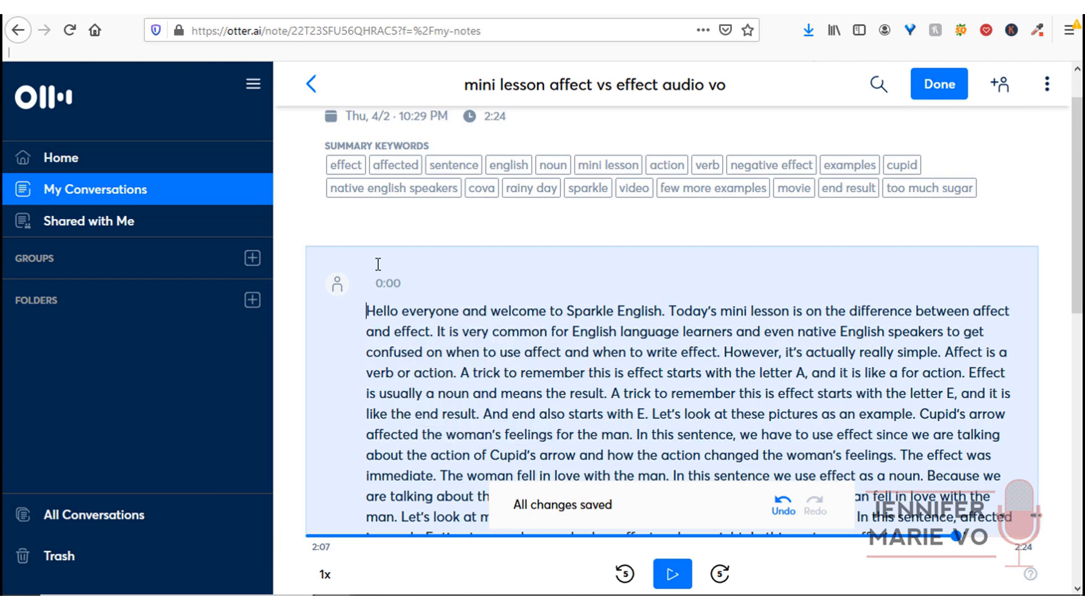
- Apply suggested speakers, then tag the closing paragraph as 'Speaker 2'
left_click(338, 287)
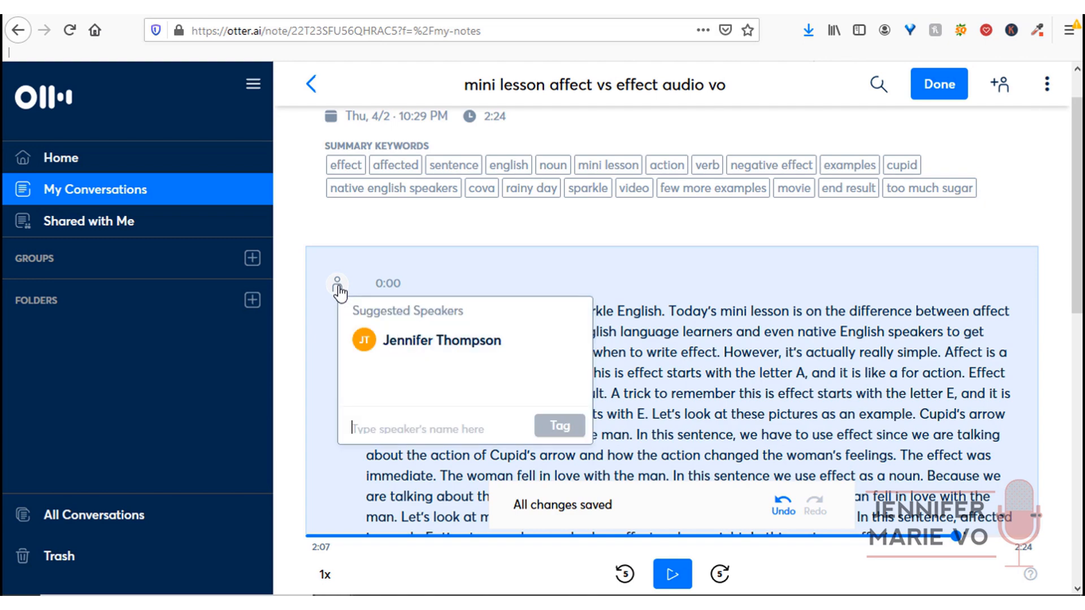
left_click(402, 342)
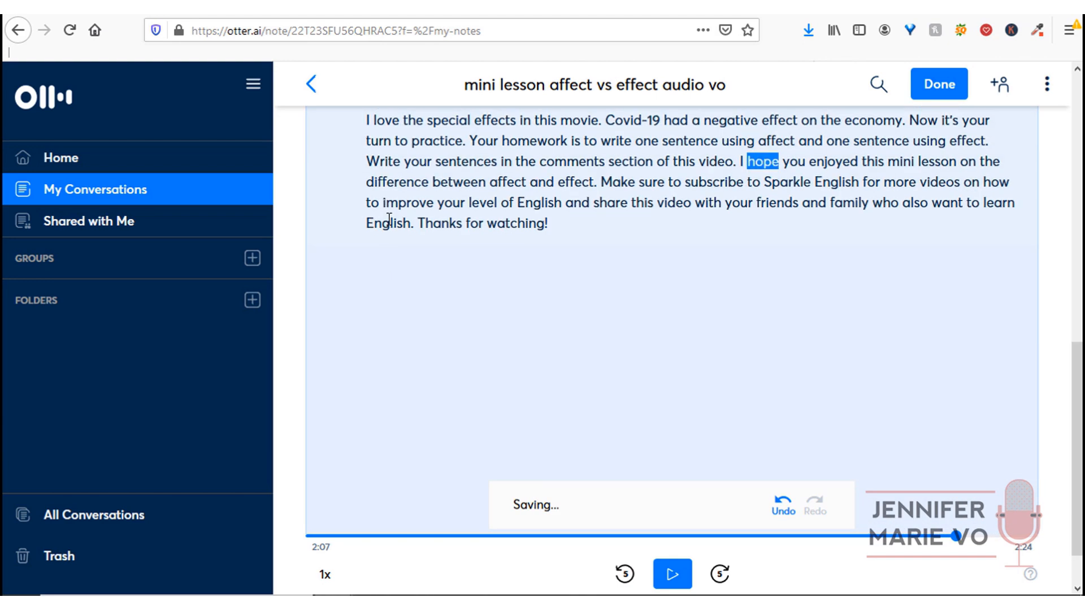
scroll(386, 339, "up", 4)
left_click(338, 334)
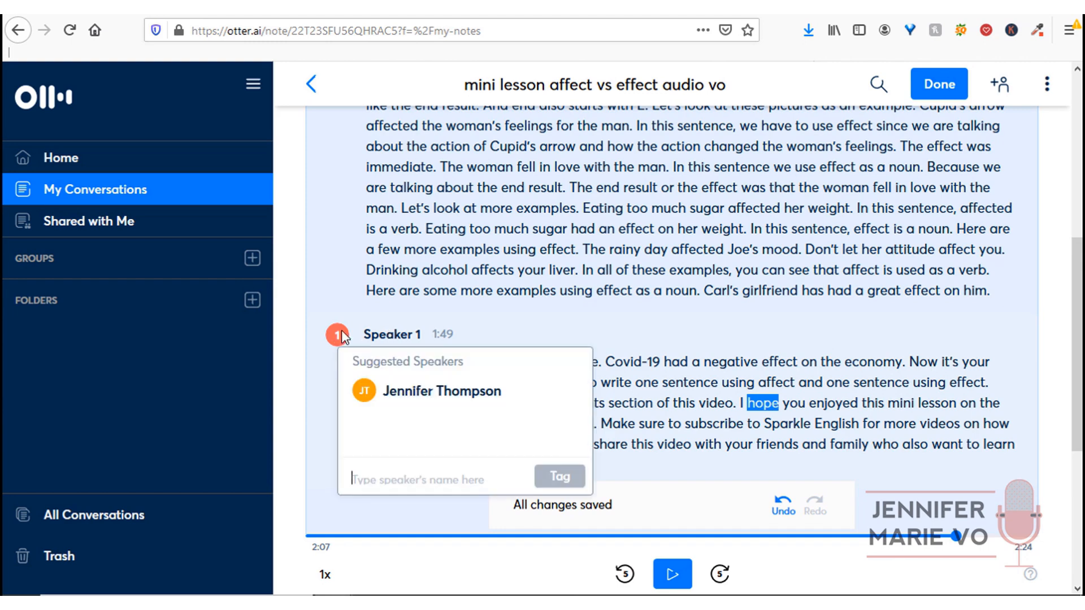
left_click(410, 386)
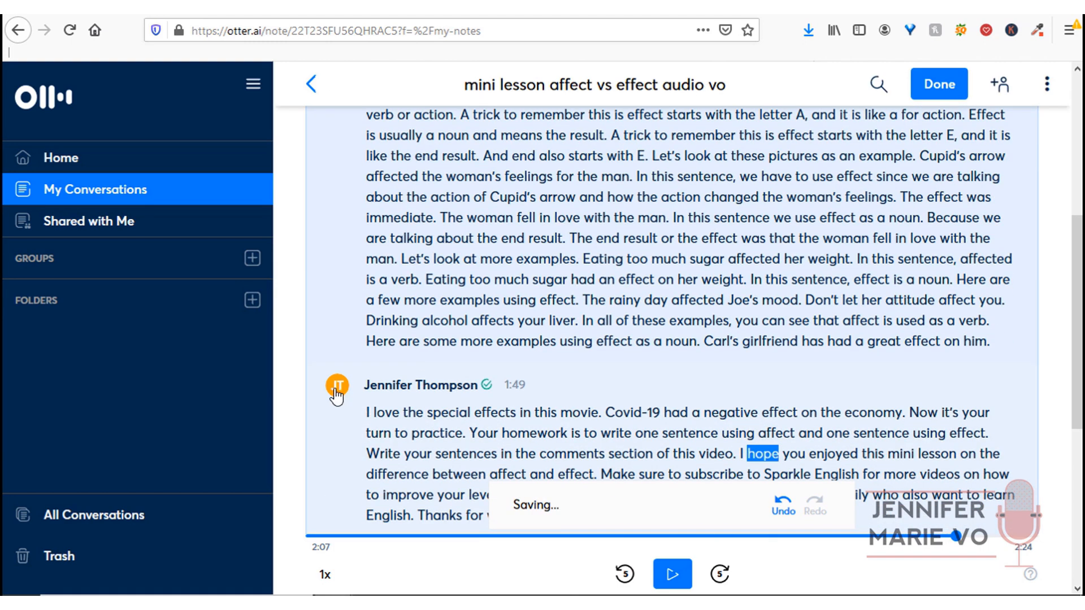
left_click(336, 392)
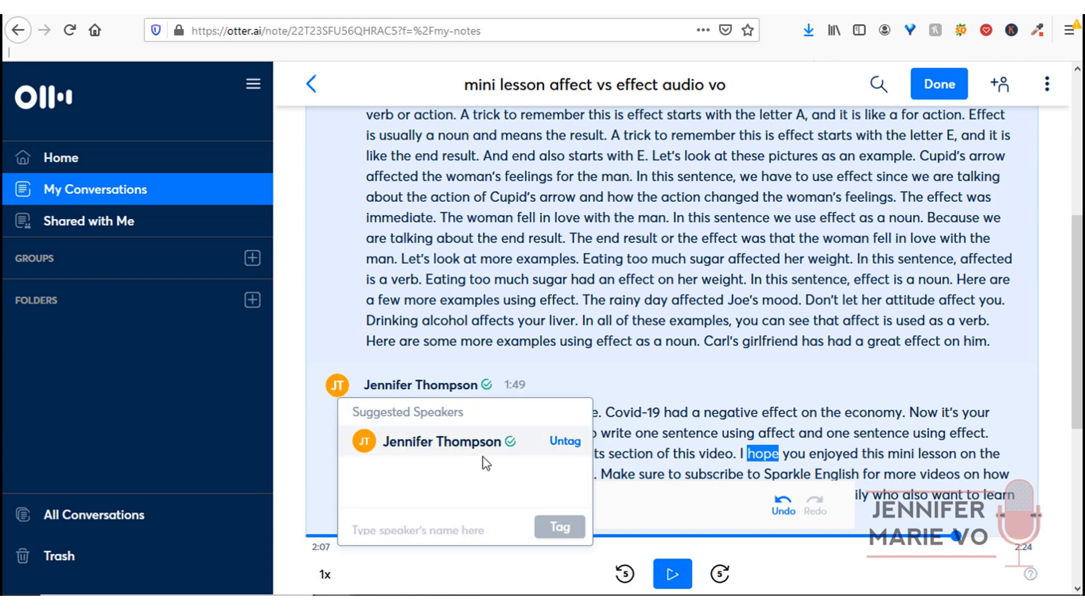
type("Speaker 2")
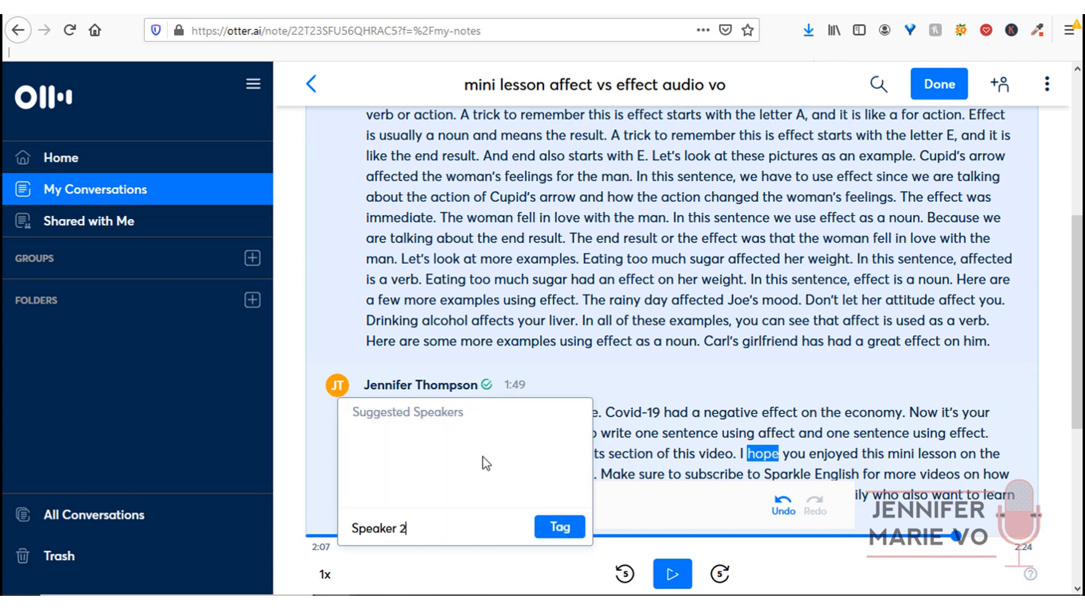
left_click(561, 531)
- Remove the old speaker from the opening paragraph and tag it 'Speaker 1'
scroll(412, 421, "up", 3)
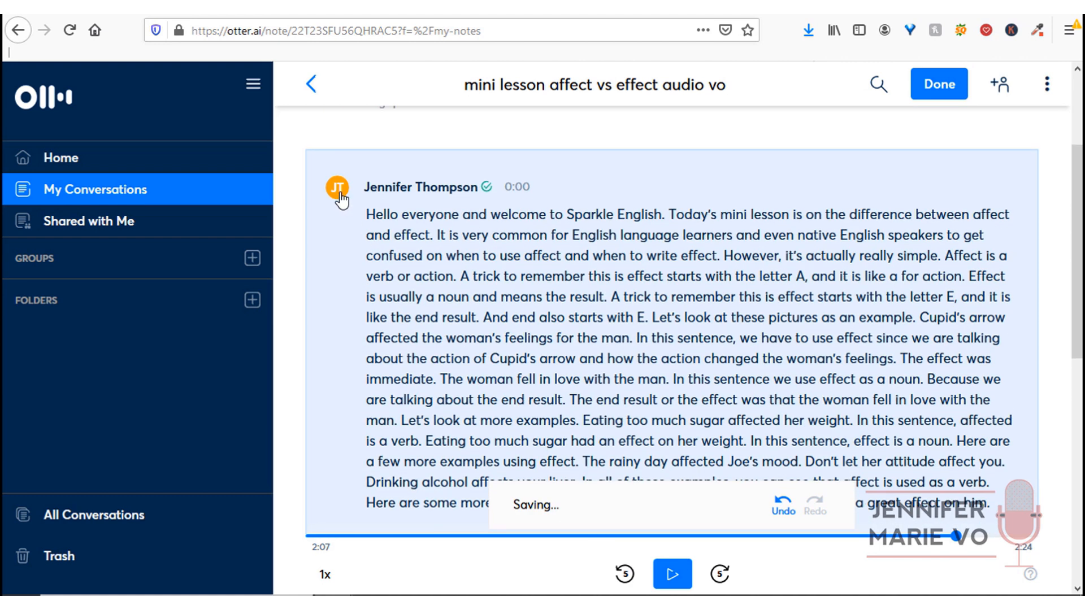
left_click(337, 192)
left_click(391, 247)
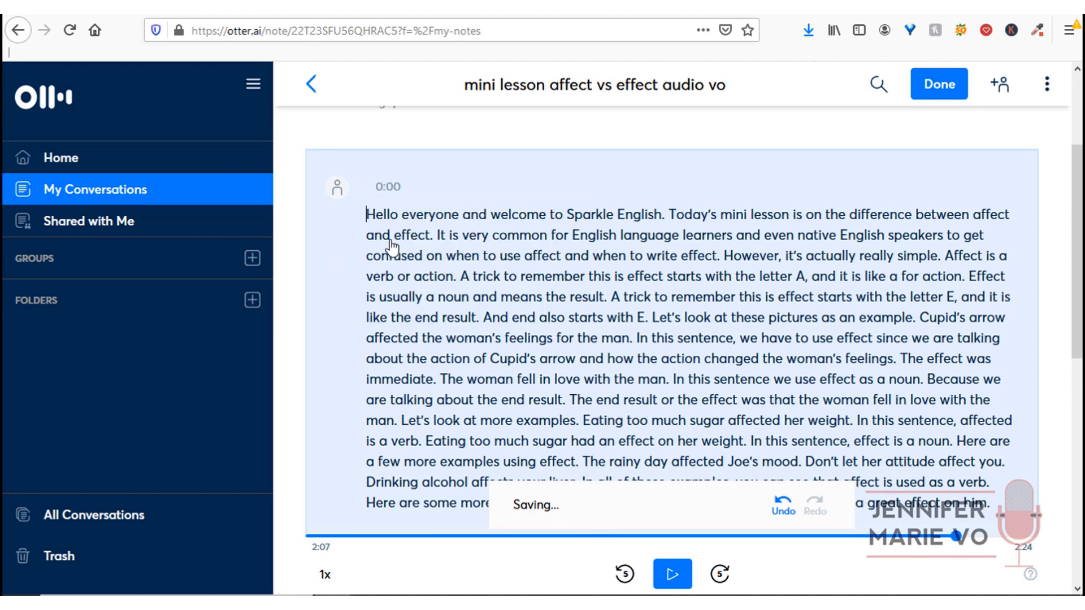
left_click(339, 186)
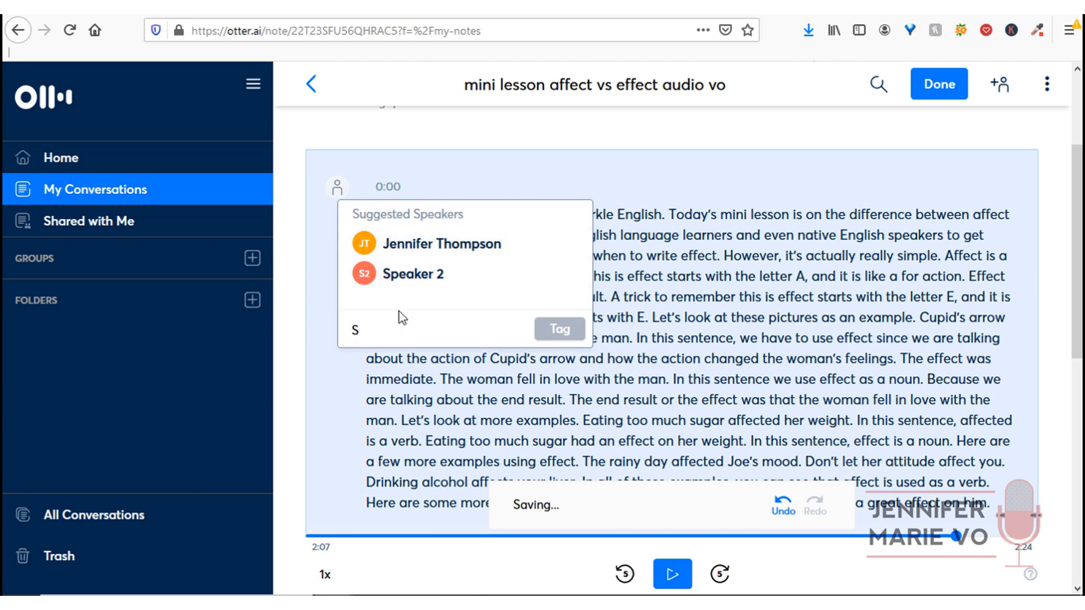
type("Speaker 1")
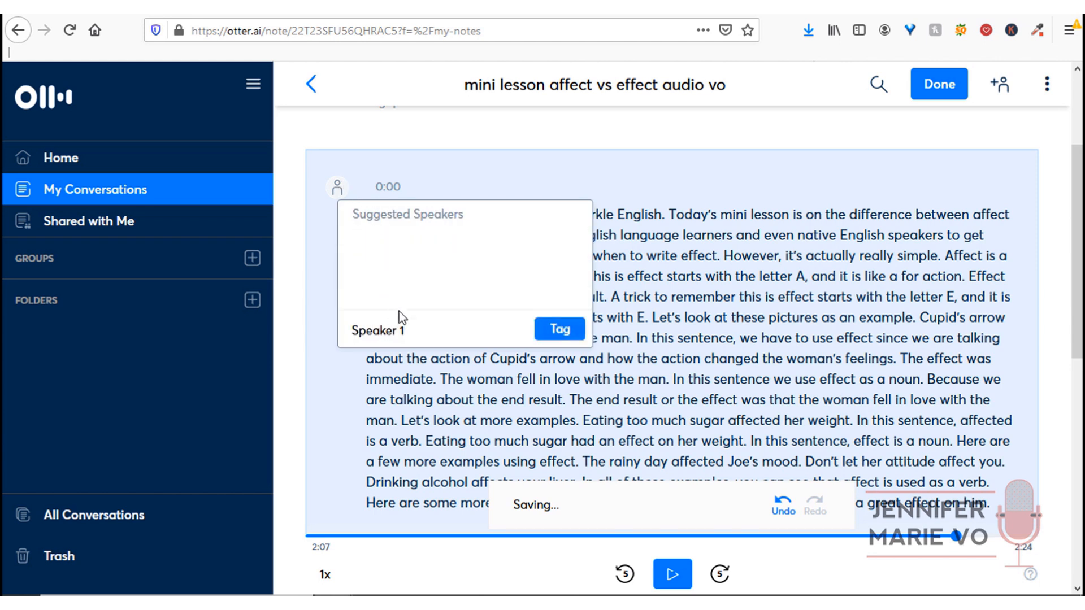
left_click(542, 331)
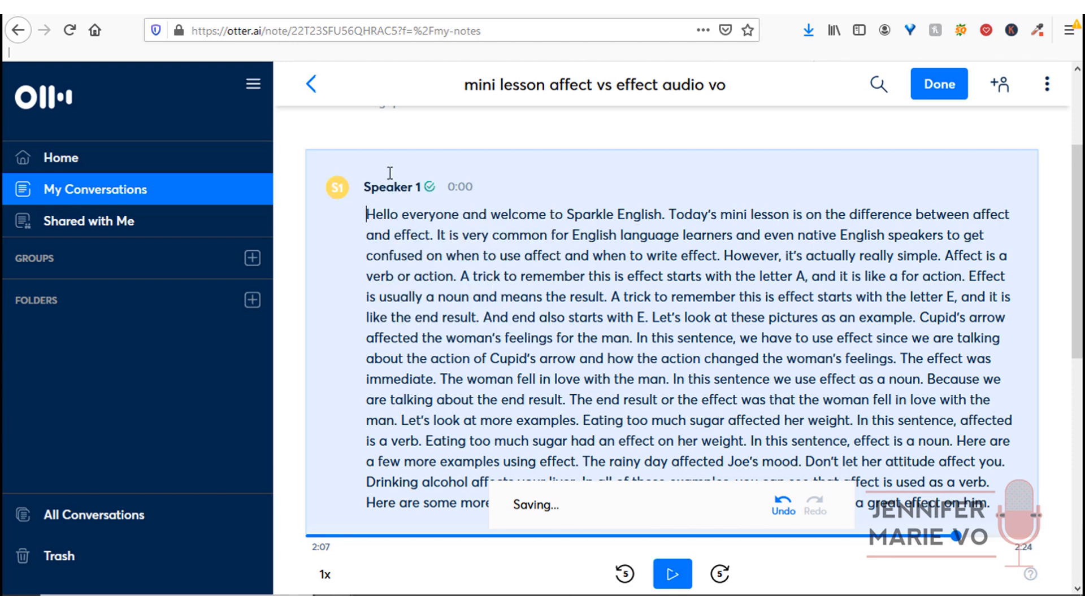
scroll(437, 315, "down", 5)
scroll(437, 314, "up", 10)
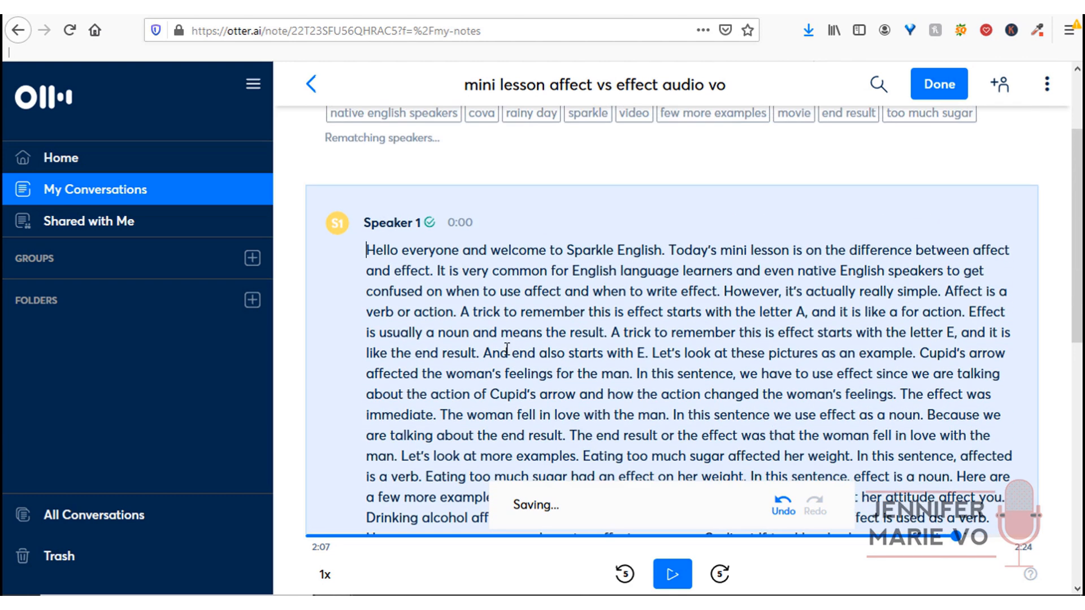
- Split paragraphs before 'Let's' and 'Eating', and retag the 1:49 paragraph as Speaker 1
left_click(653, 400)
key("Return")
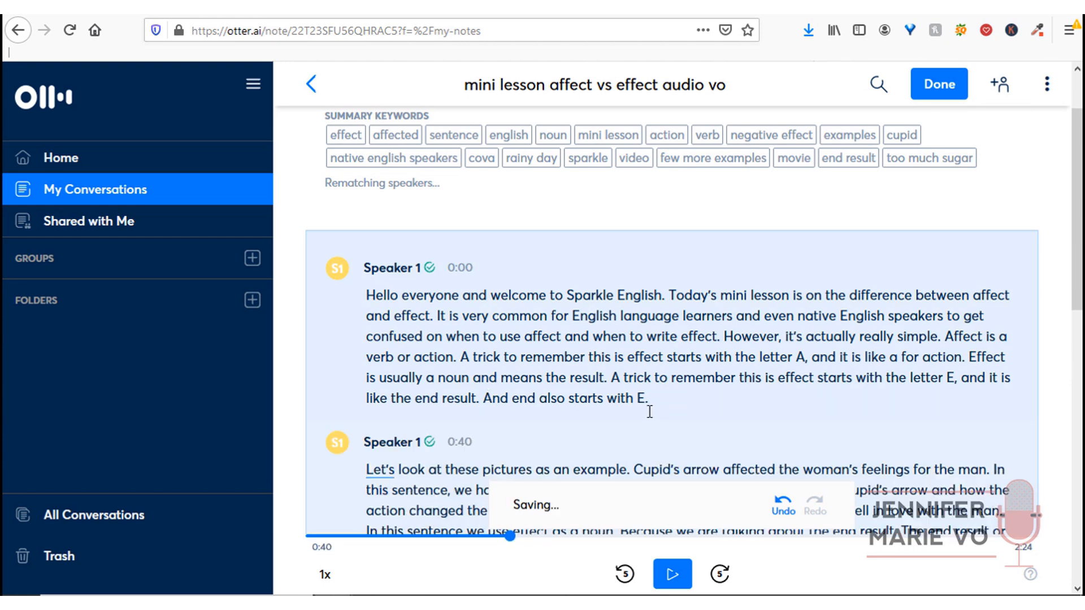
scroll(460, 423, "down", 5)
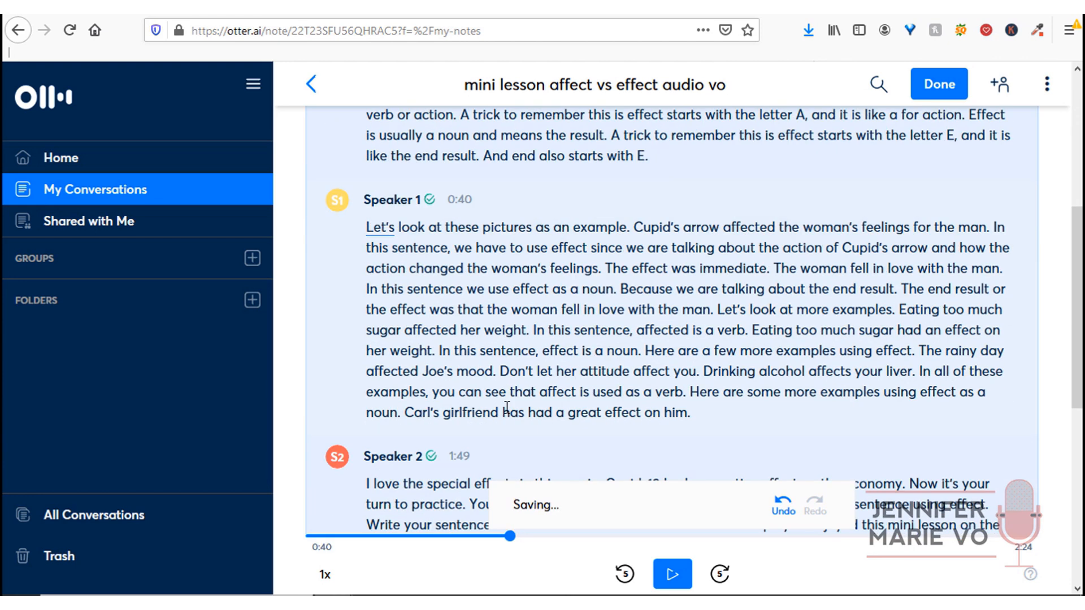
left_click(740, 324)
key("Return")
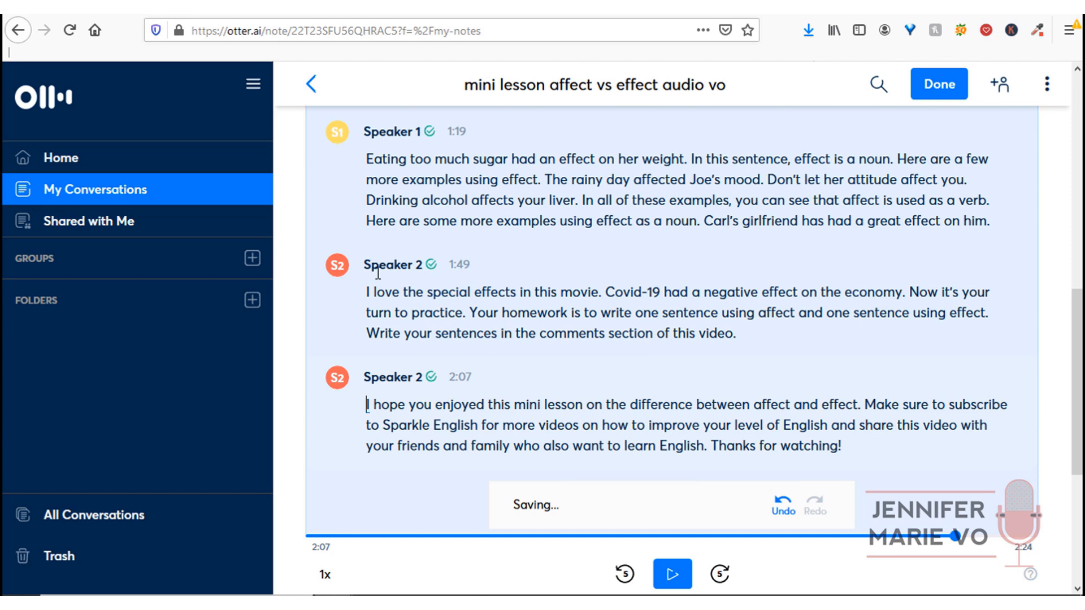
left_click(337, 268)
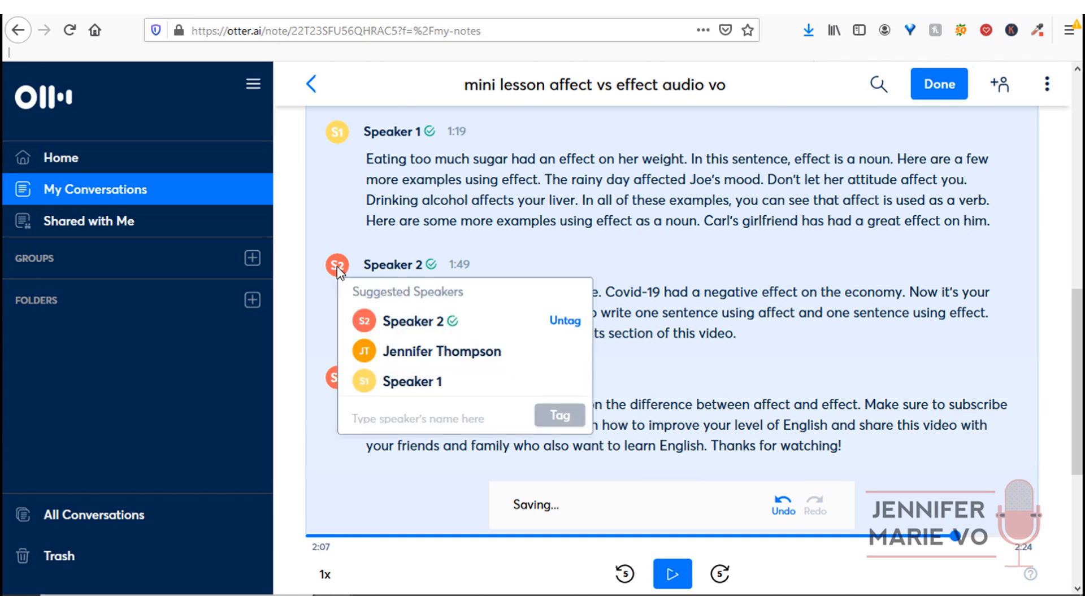
left_click(379, 389)
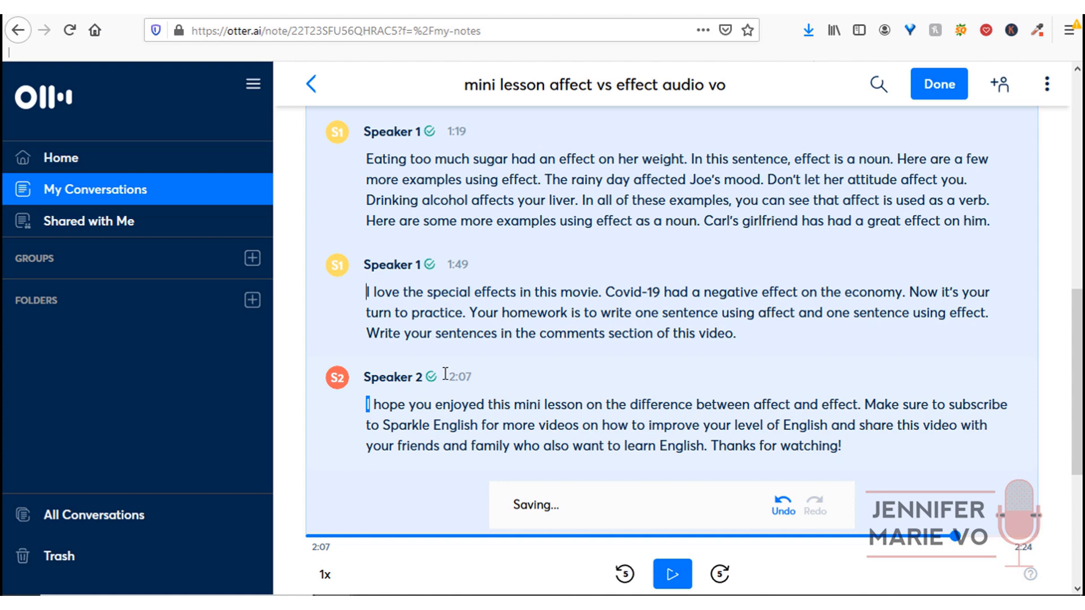
scroll(546, 350, "down", 5)
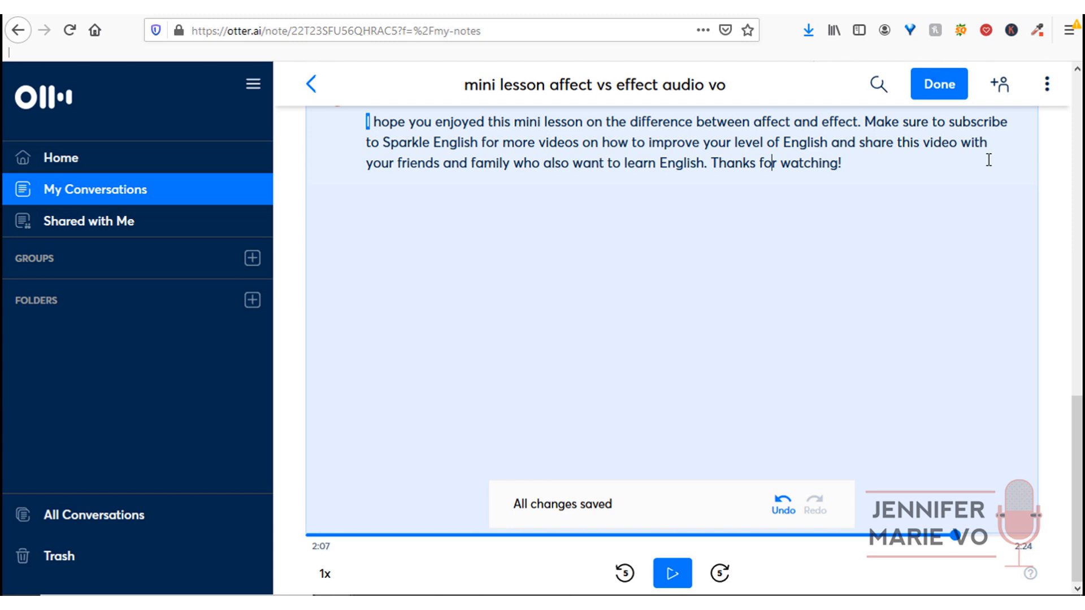
- Finish editing and open Export Text, set to TXT with export as monologue on
left_click(935, 88)
left_click(1051, 135)
left_click(1054, 138)
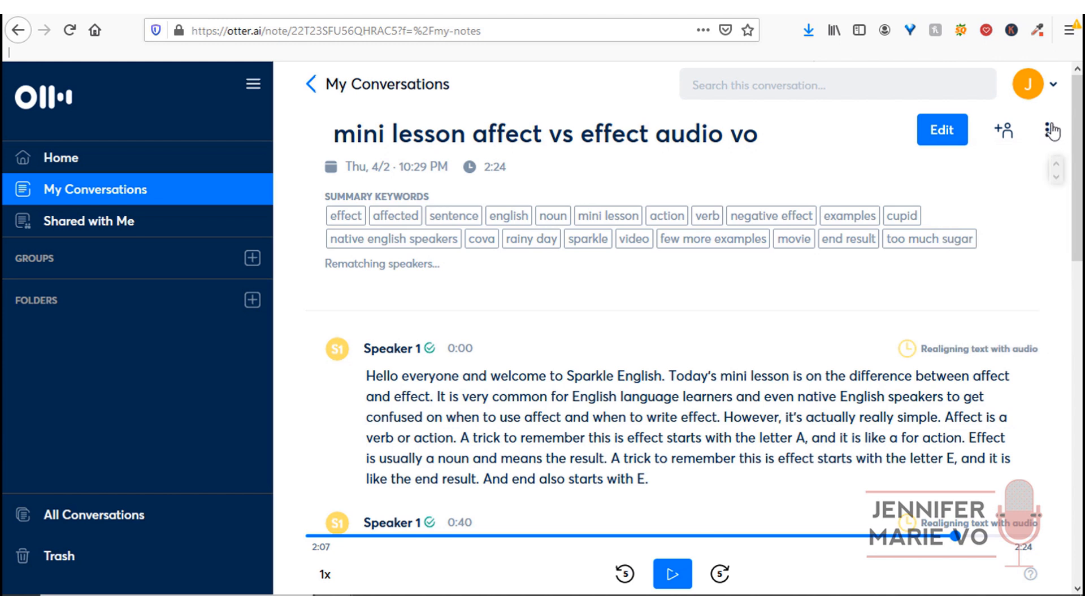
left_click(1048, 133)
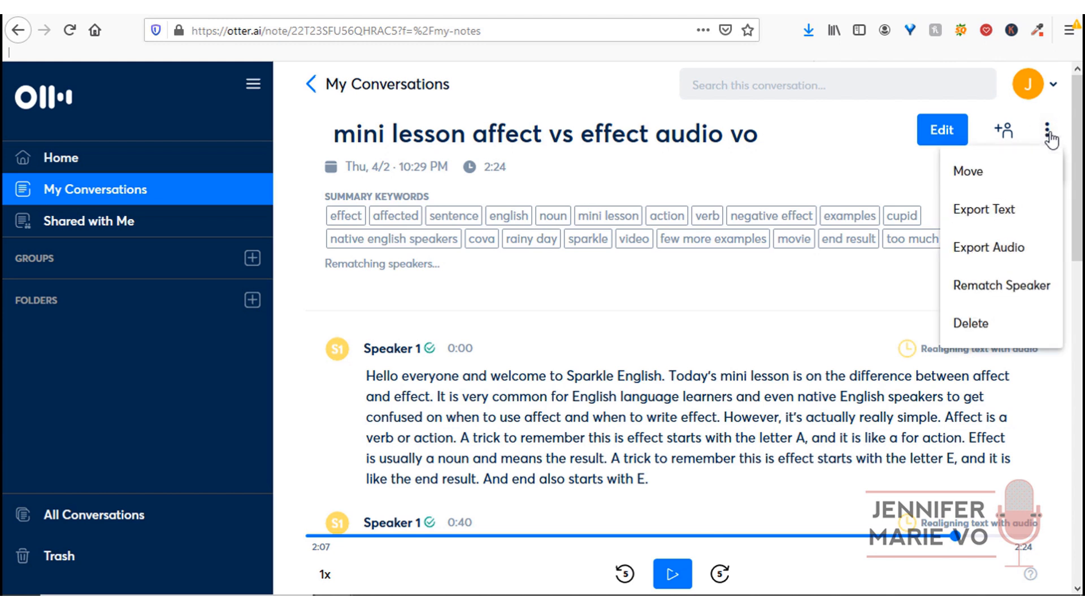
left_click(1001, 222)
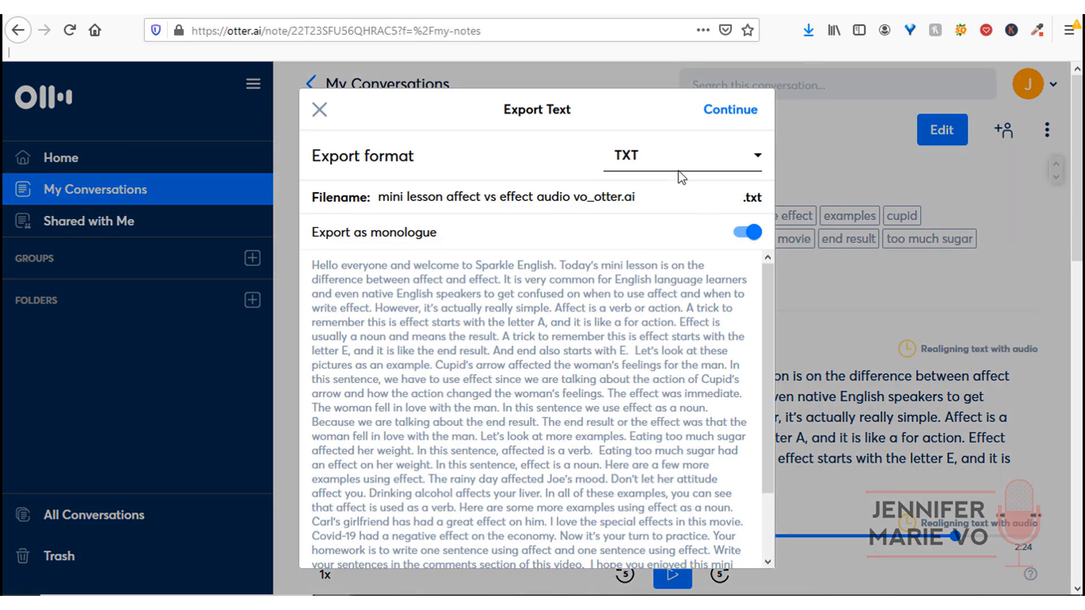
- Keep TXT as the export format and turn off Export as monologue
left_click(740, 164)
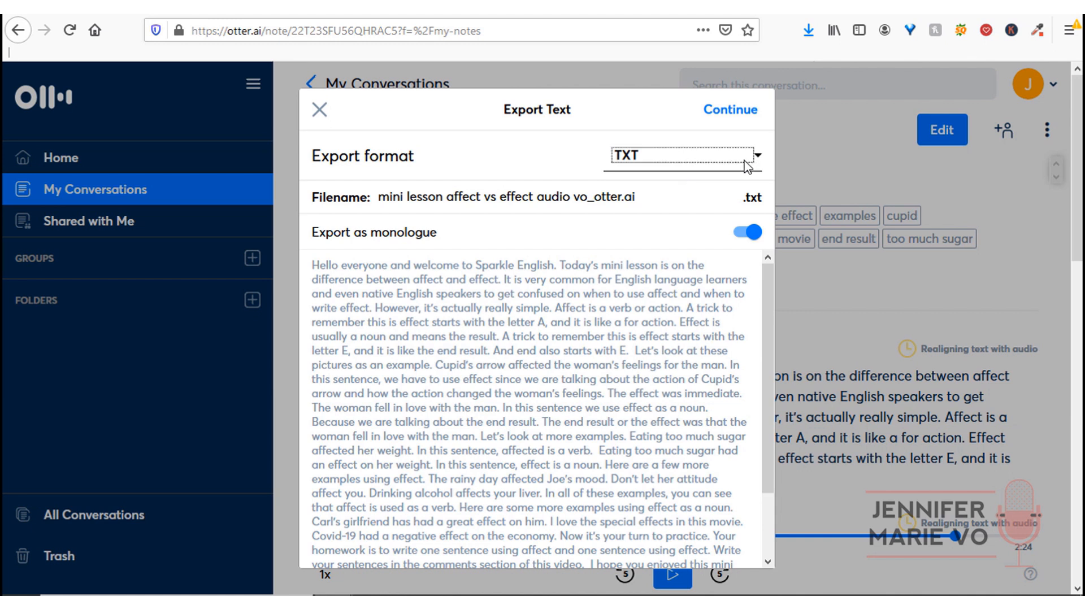
left_click(758, 165)
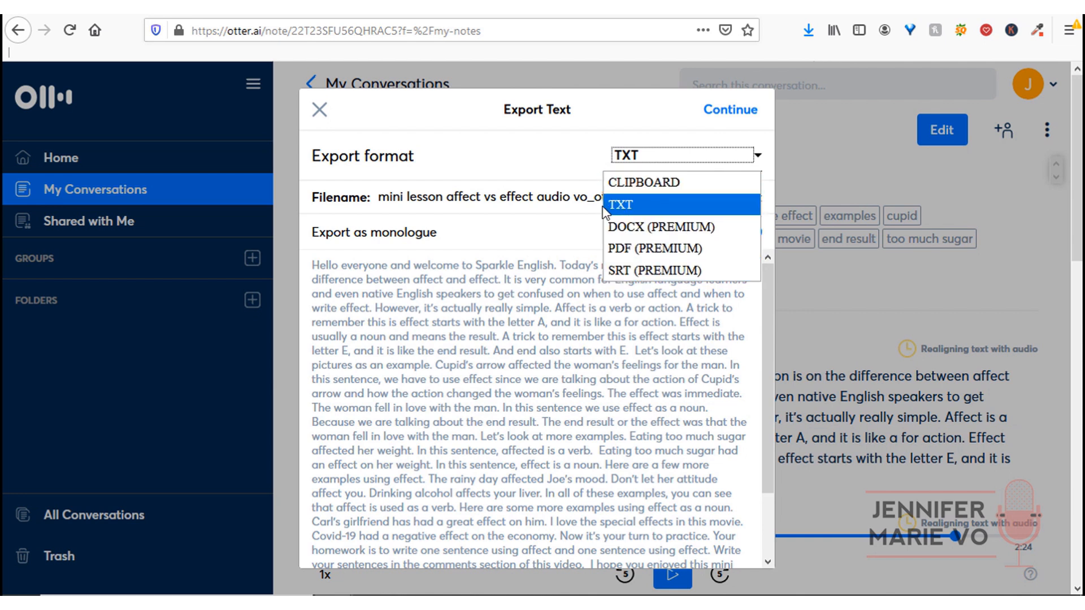
left_click(638, 205)
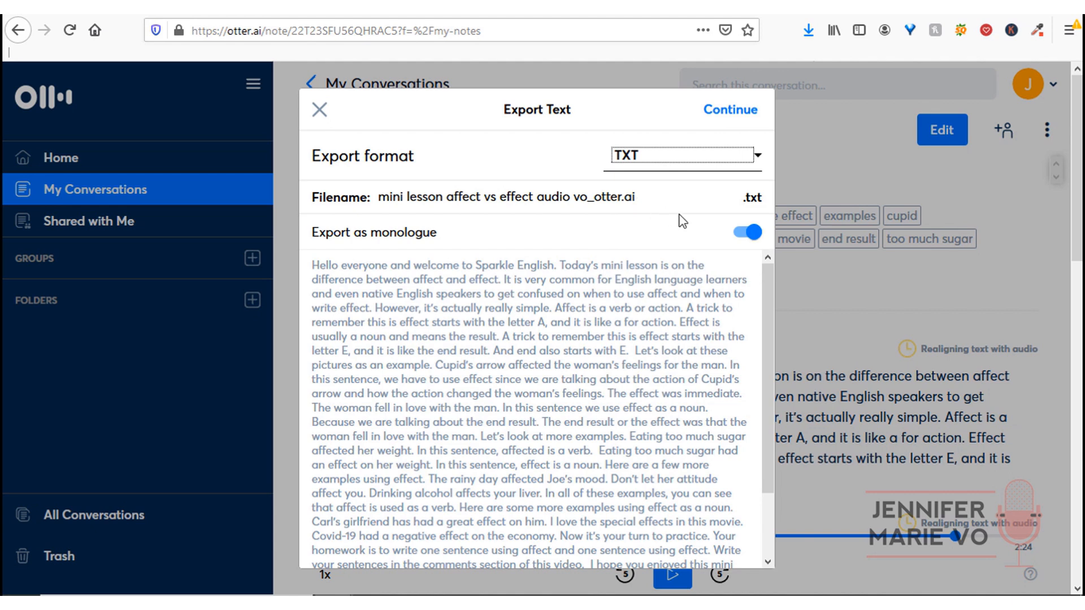
left_click(746, 232)
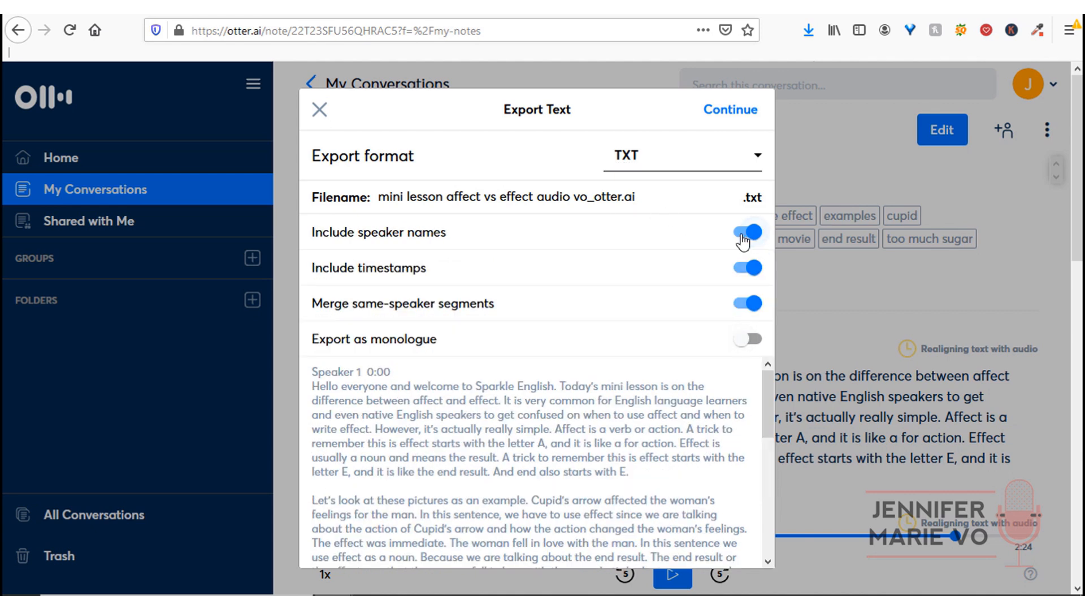
scroll(497, 373, "down", 3)
scroll(409, 400, "up", 3)
scroll(407, 418, "down", 6)
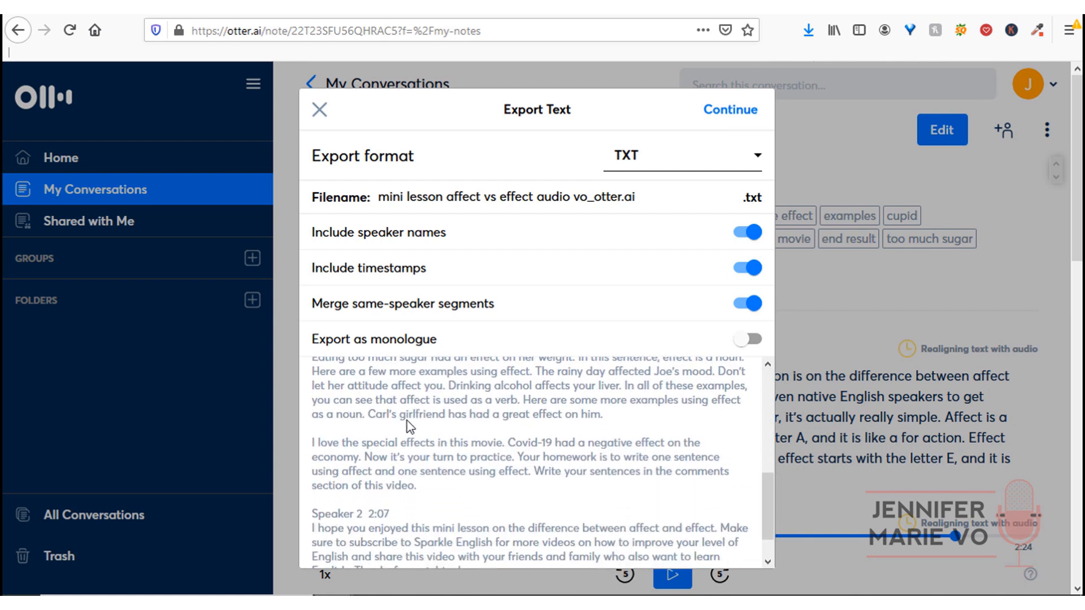
scroll(407, 420, "down", 2)
scroll(597, 426, "up", 7)
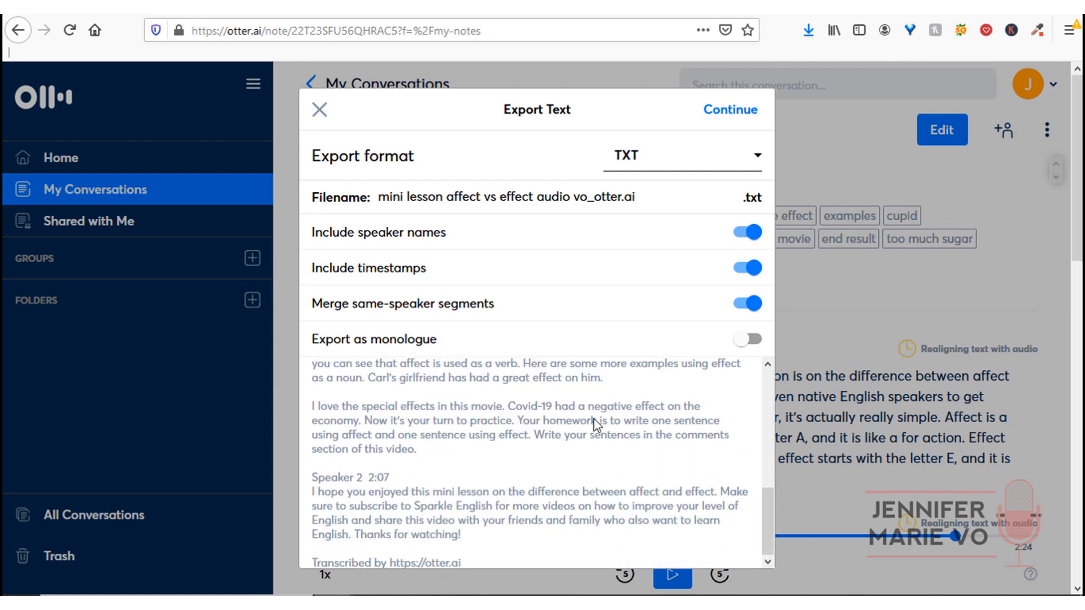
- Include speaker names, exclude timestamps, and stop merging same-speaker segments
left_click(749, 236)
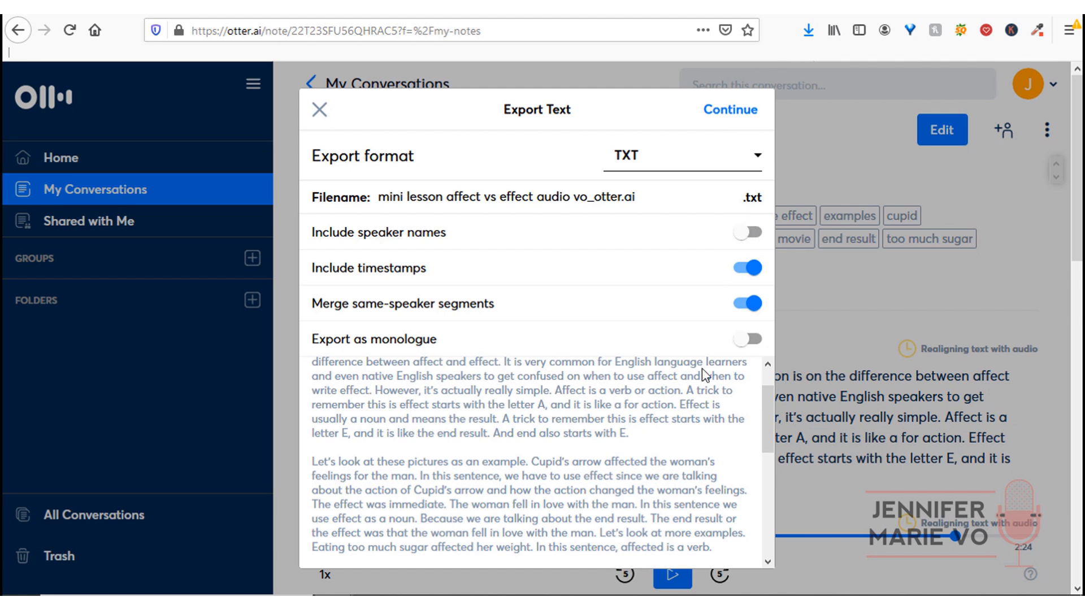
scroll(702, 374, "up", 1)
left_click(748, 269)
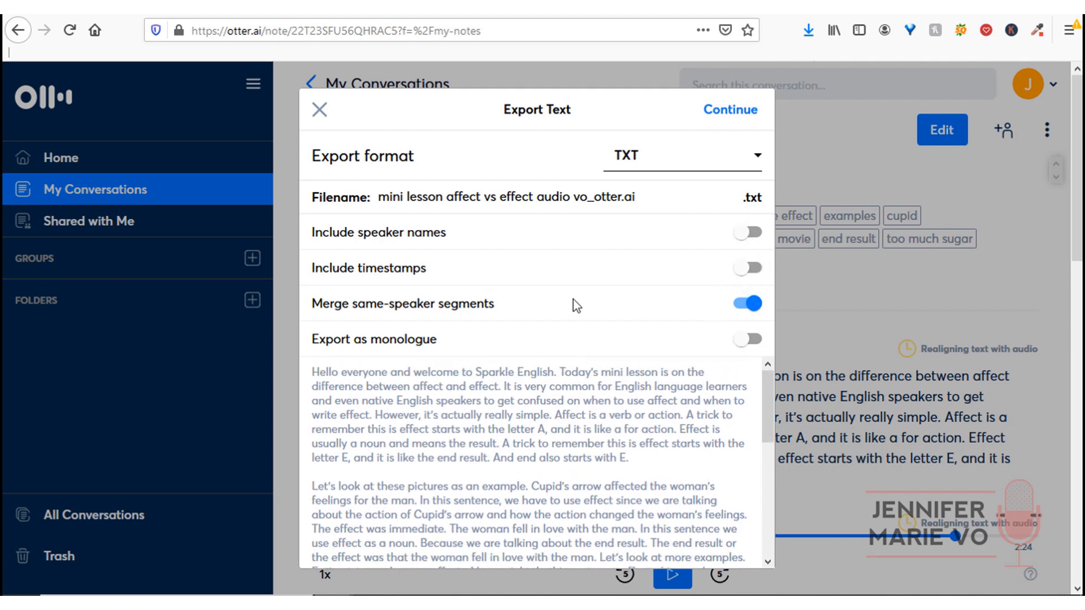
left_click(748, 306)
left_click(752, 232)
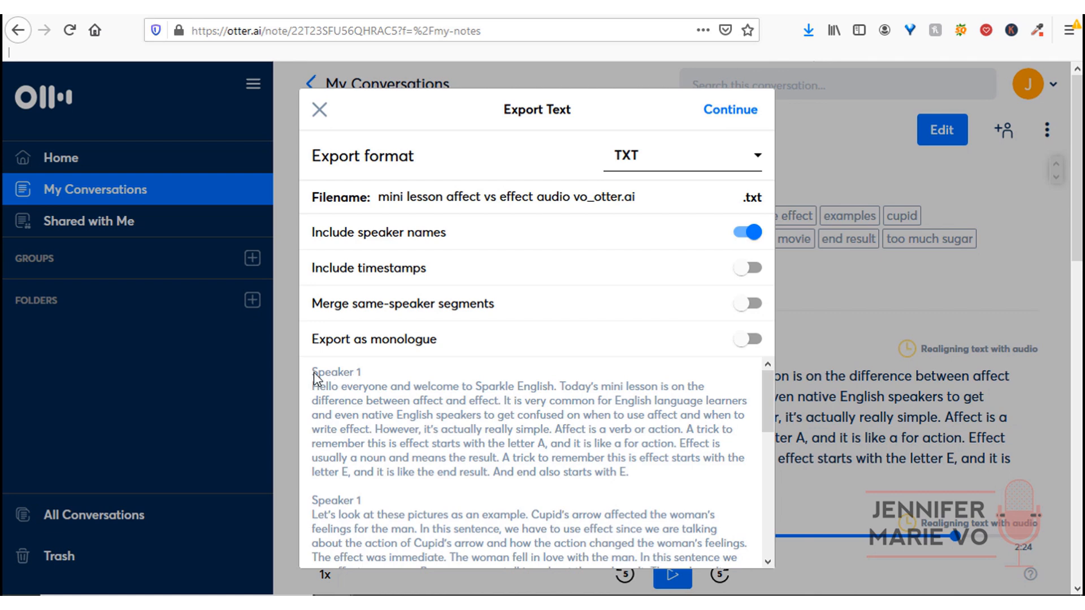
scroll(382, 504, "down", 5)
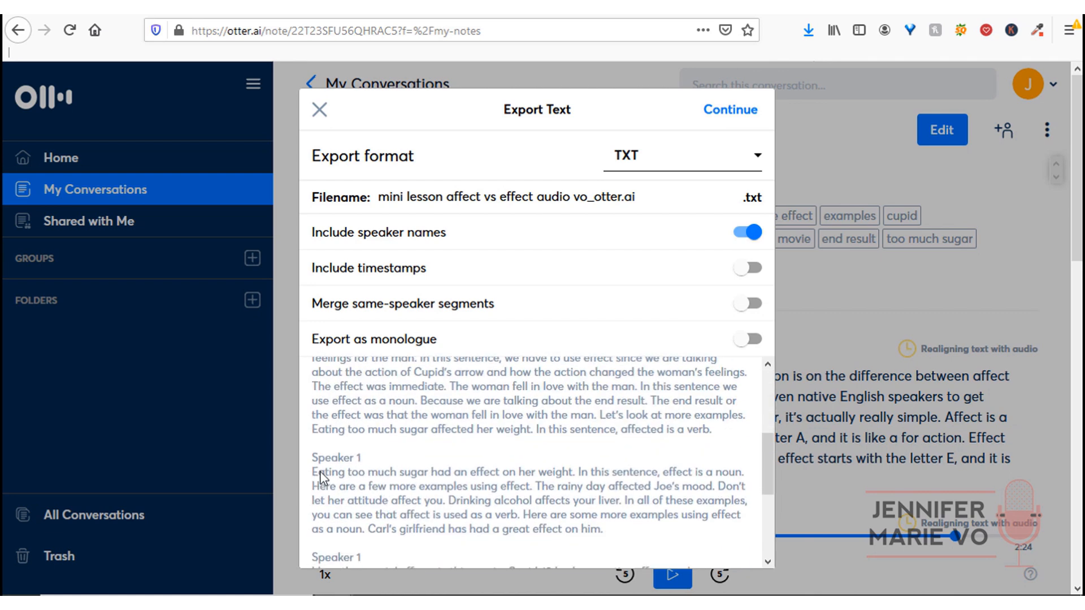
scroll(378, 501, "up", 4)
scroll(377, 500, "down", 6)
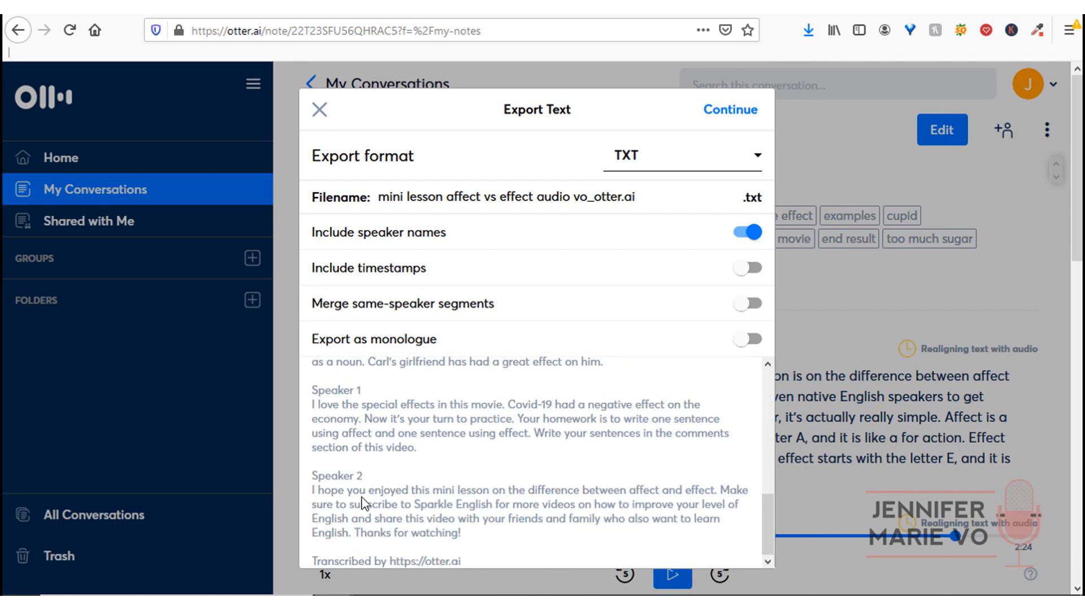
scroll(372, 497, "up", 10)
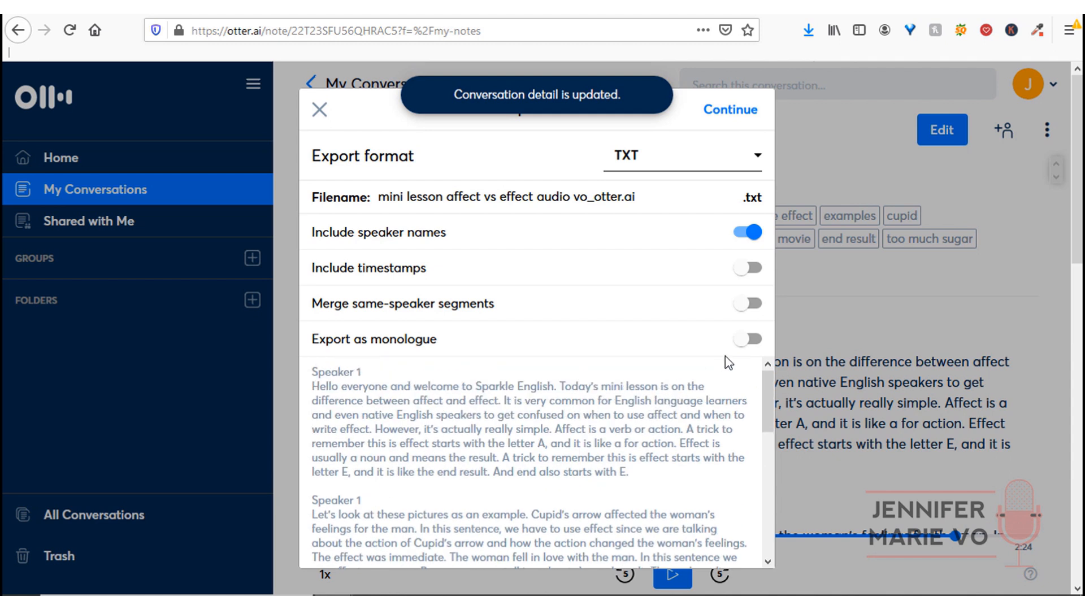
- Remove speaker names from the TXT export, trying monologue briefly before switching it back off
left_click(747, 233)
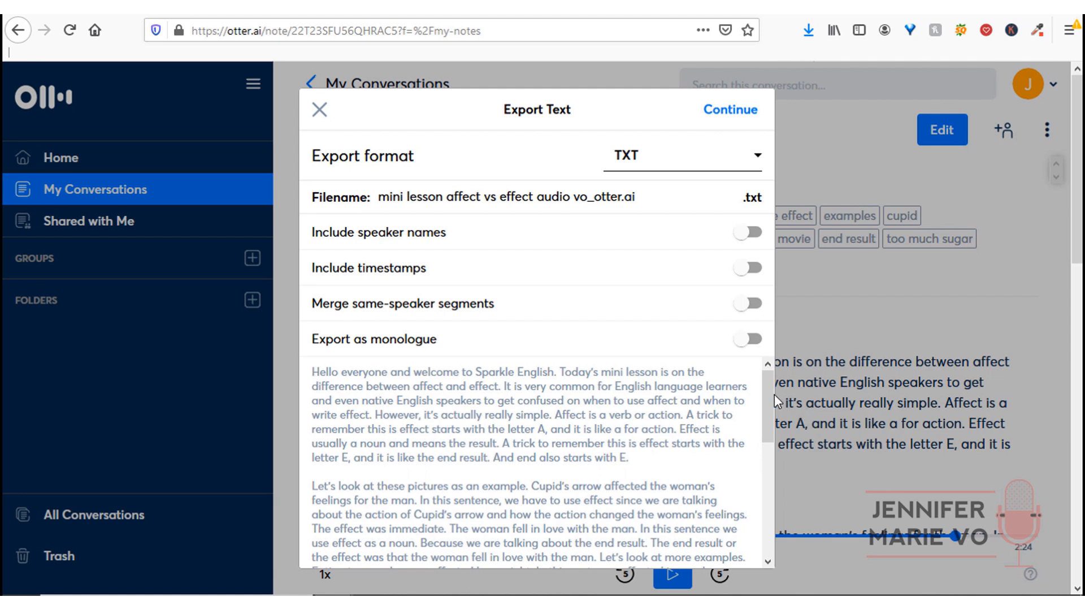
left_click_drag(771, 389, 739, 386)
left_click_drag(766, 396, 767, 513)
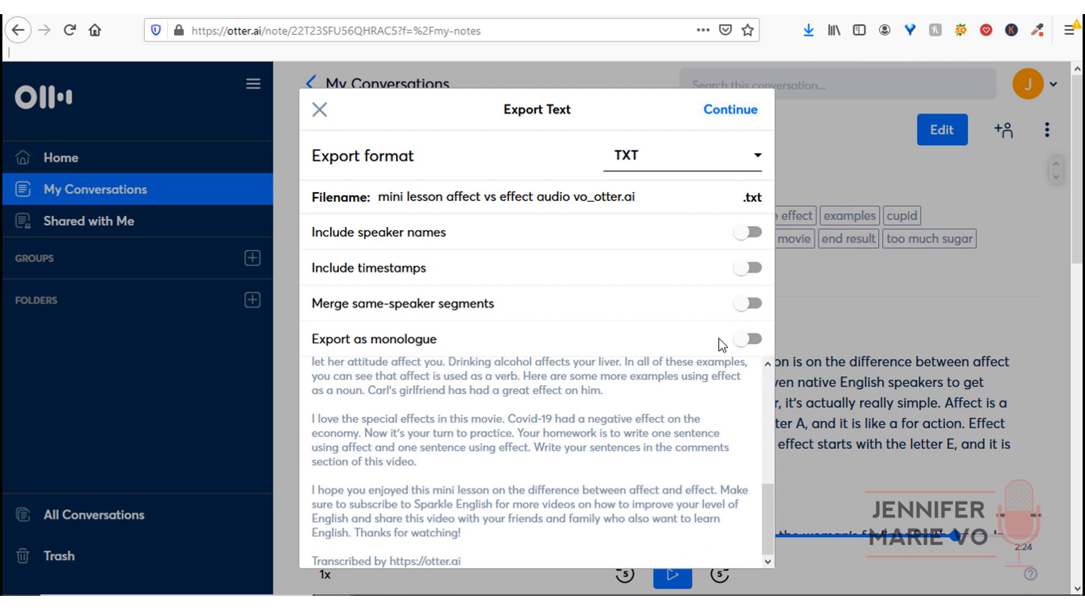
left_click(749, 339)
left_click_drag(772, 315, 768, 278)
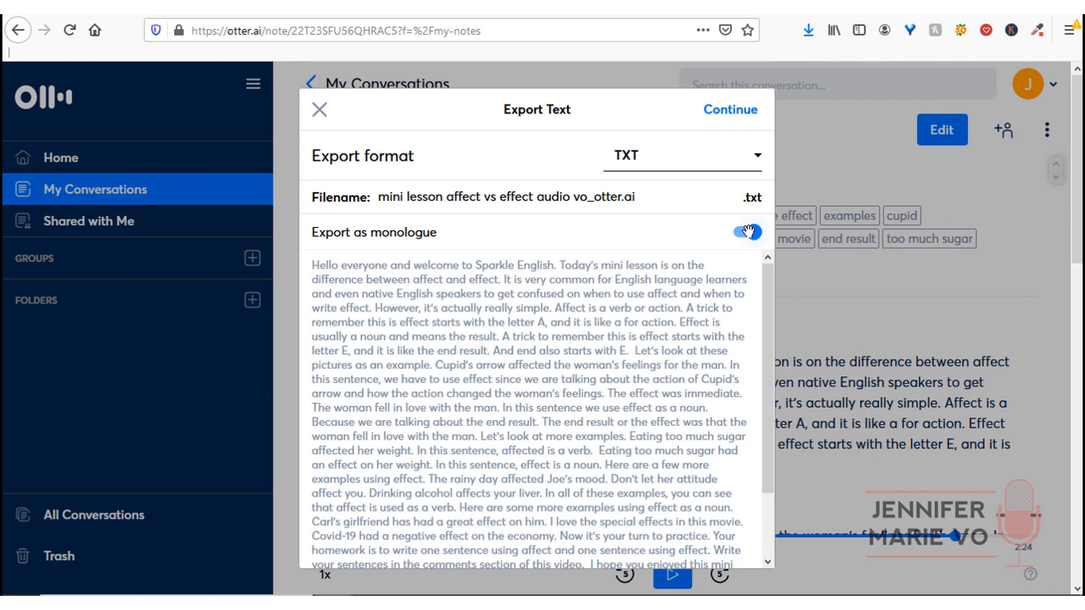
left_click(746, 232)
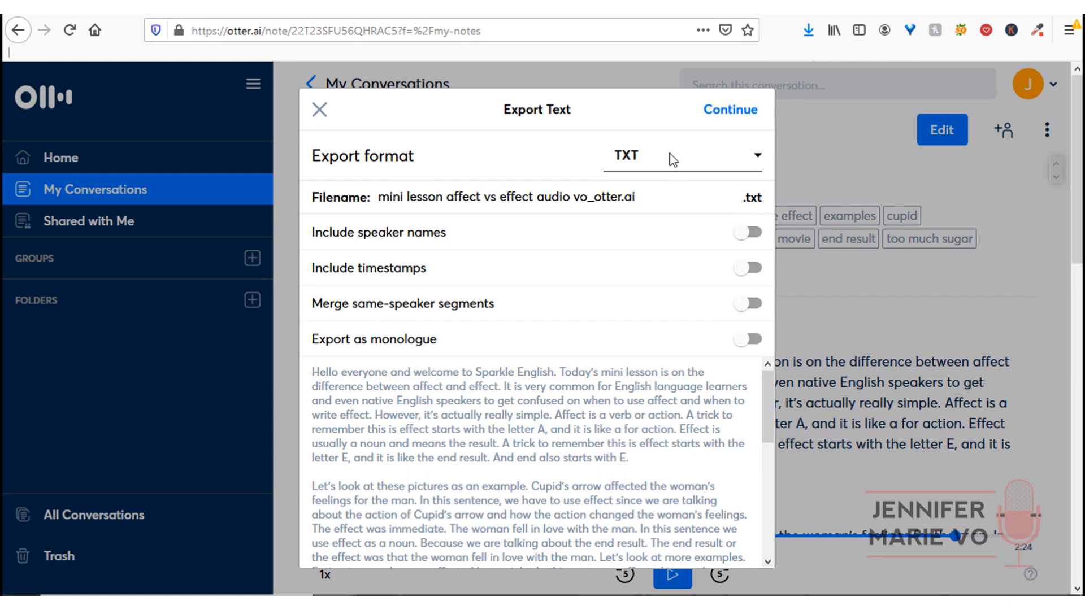
- Export the transcript as TXT and open the download with Notepad (default)
left_click(723, 110)
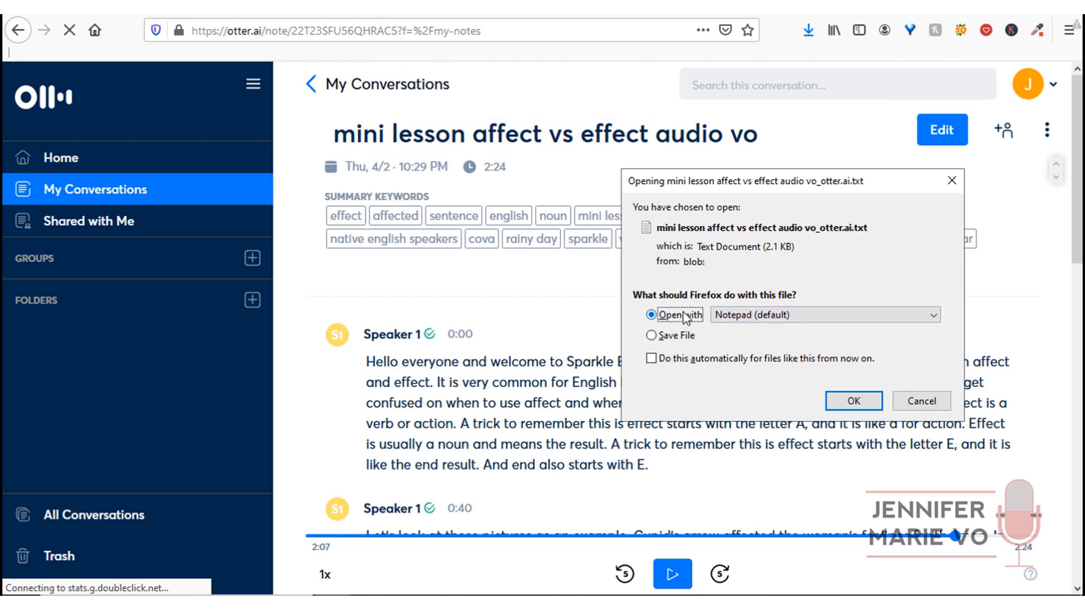
left_click(819, 316)
left_click(820, 317)
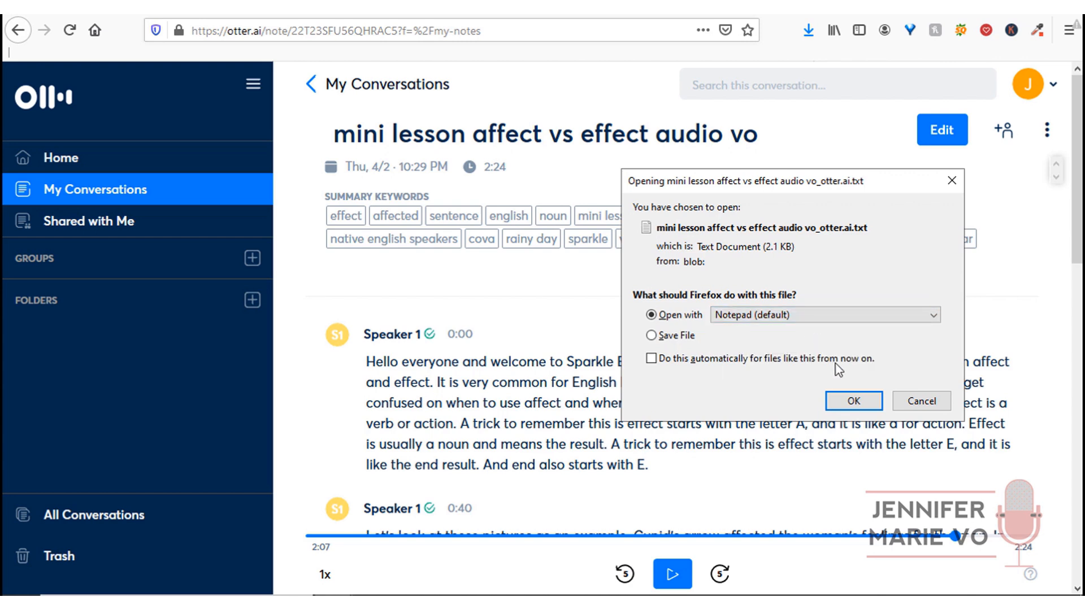
left_click(849, 402)
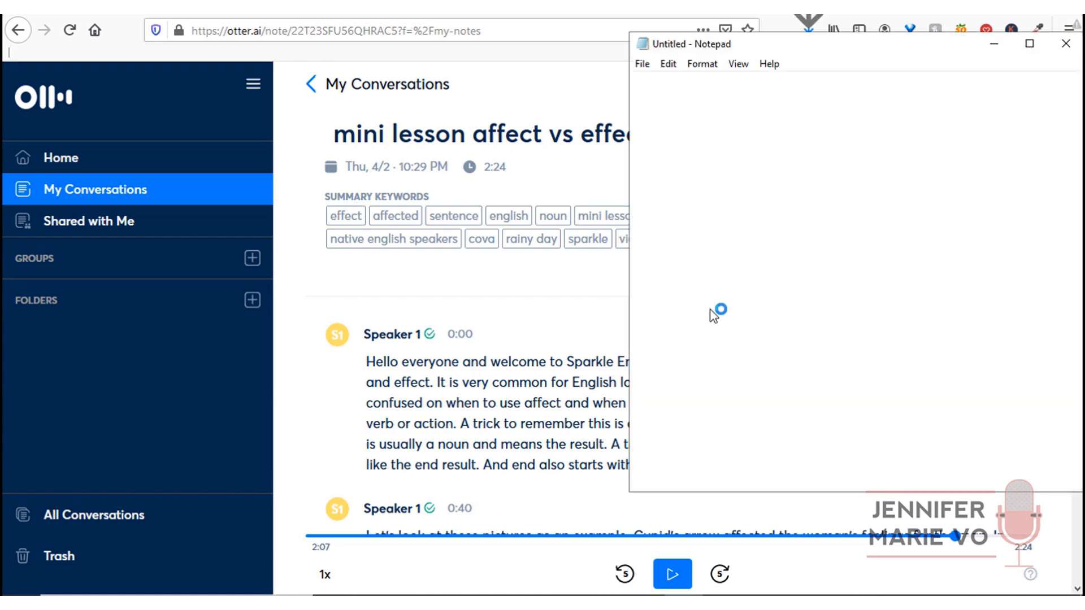
left_click_drag(878, 292, 888, 467)
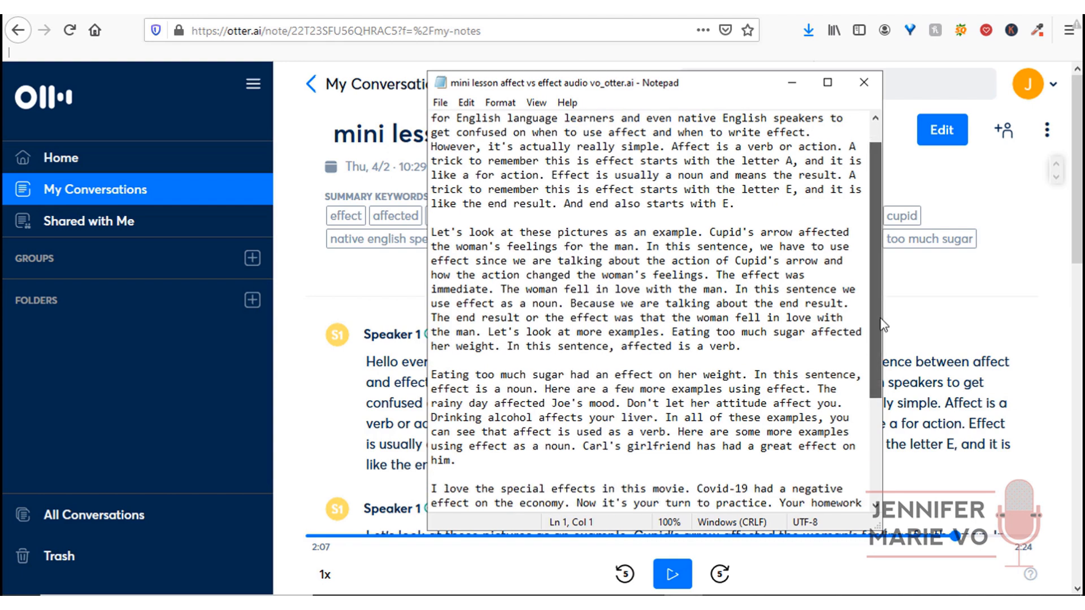
left_click_drag(648, 486, 426, 493)
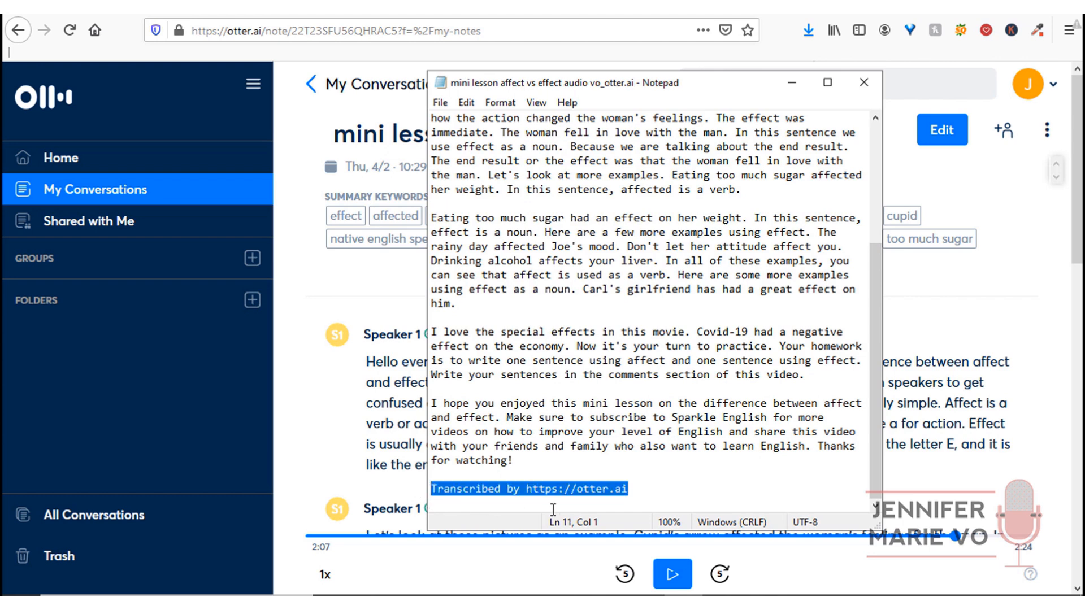
key("BackSpace")
key("BackSpace")
key("BackSpace")
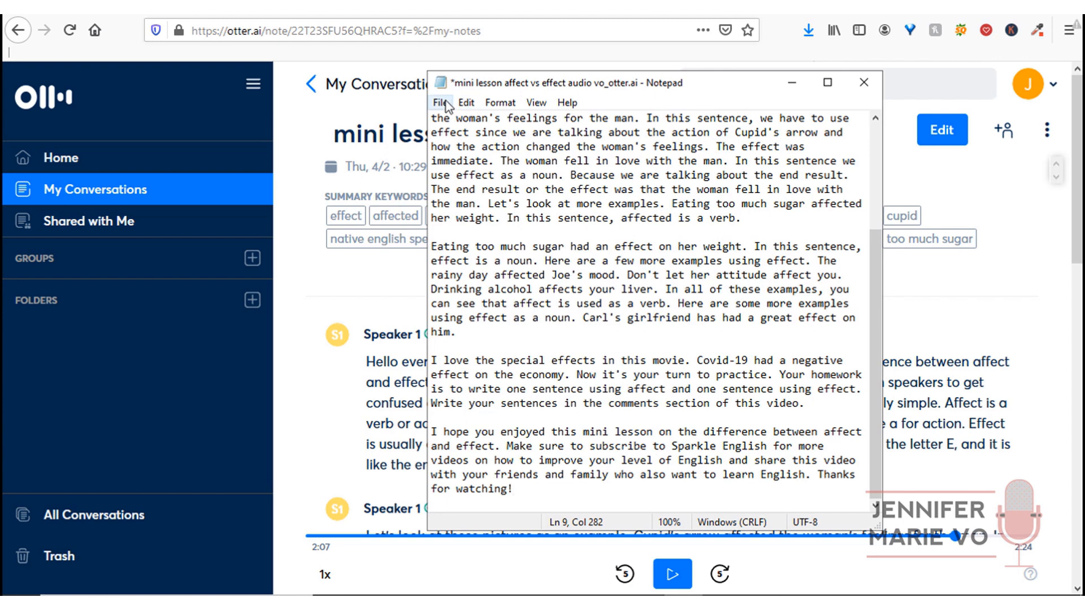
- Copy the entire transcript text and minimize Notepad
left_click(465, 102)
left_click(515, 333)
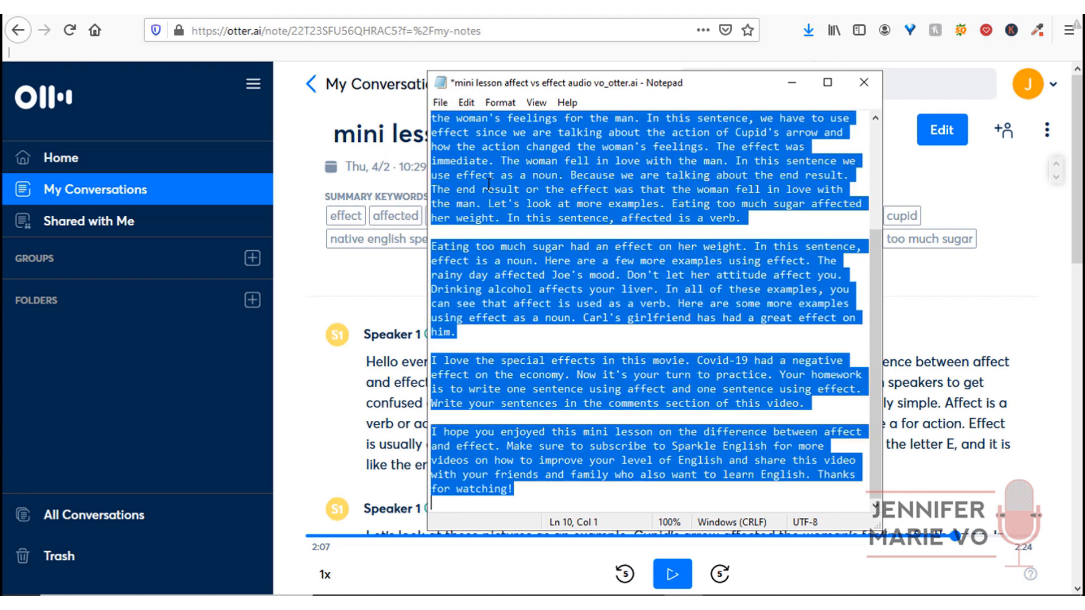
left_click(465, 102)
left_click(497, 168)
left_click(466, 103)
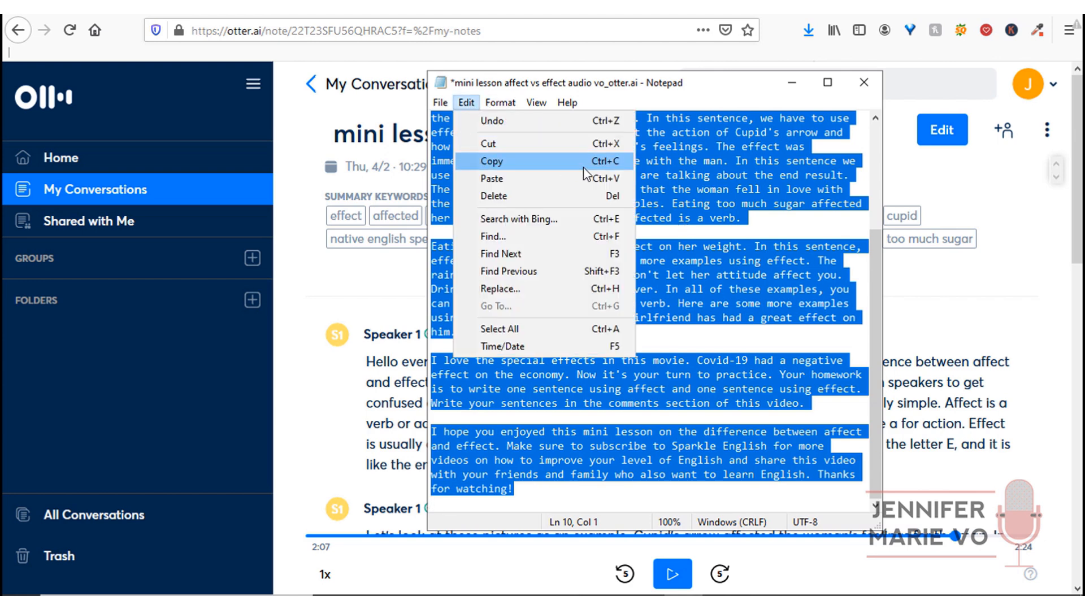
left_click(758, 215)
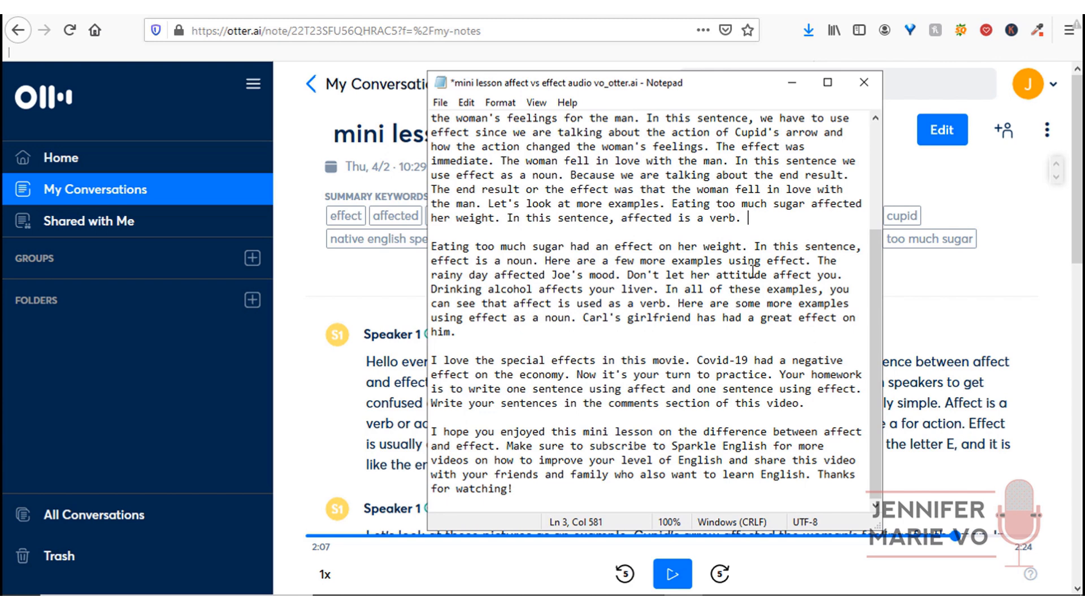
left_click(792, 83)
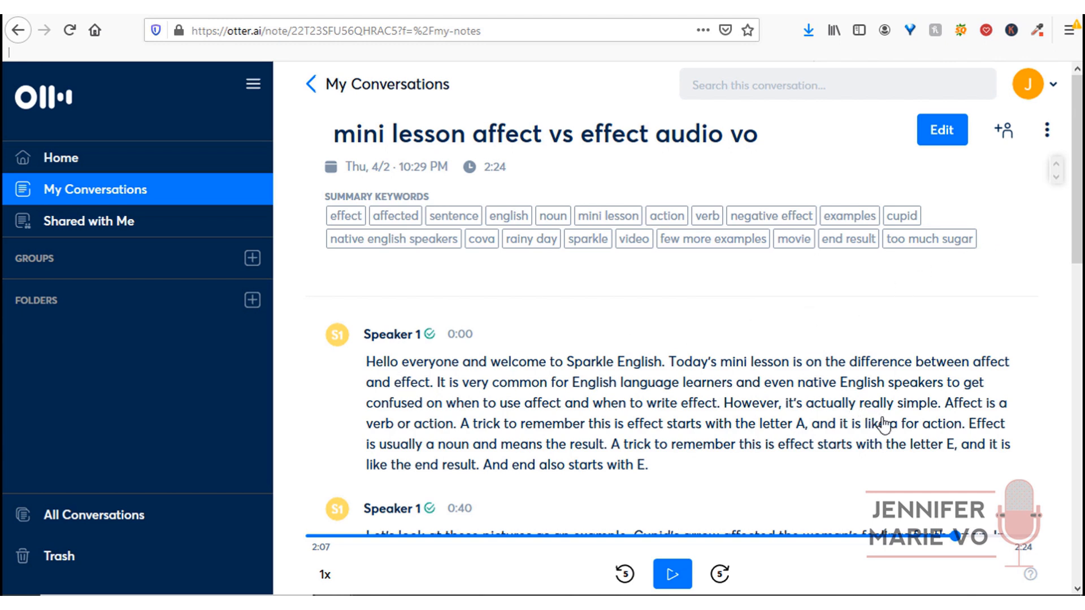
left_click_drag(1077, 219, 1077, 306)
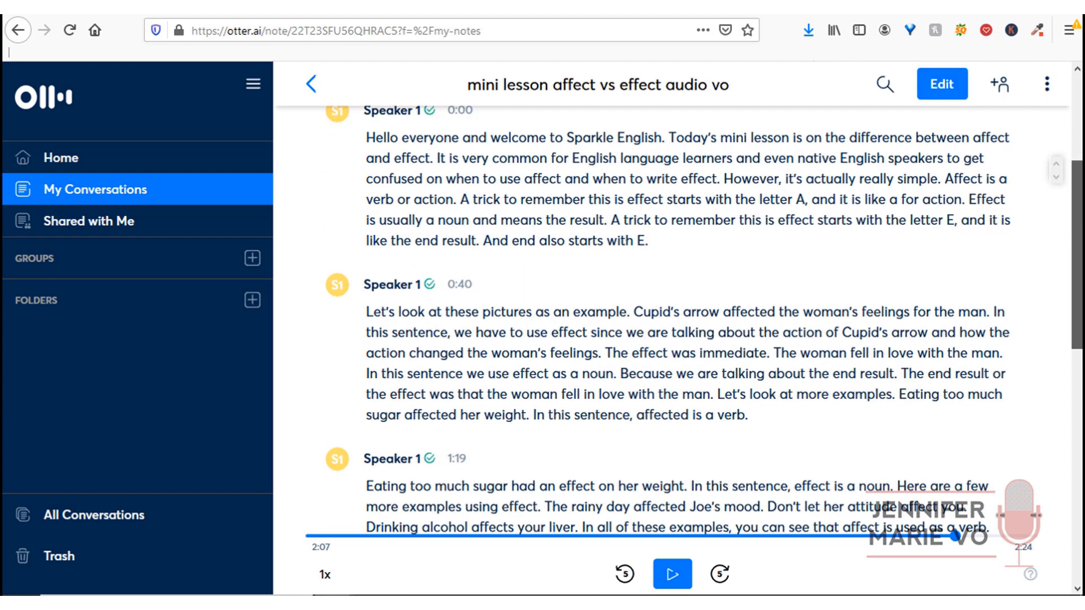